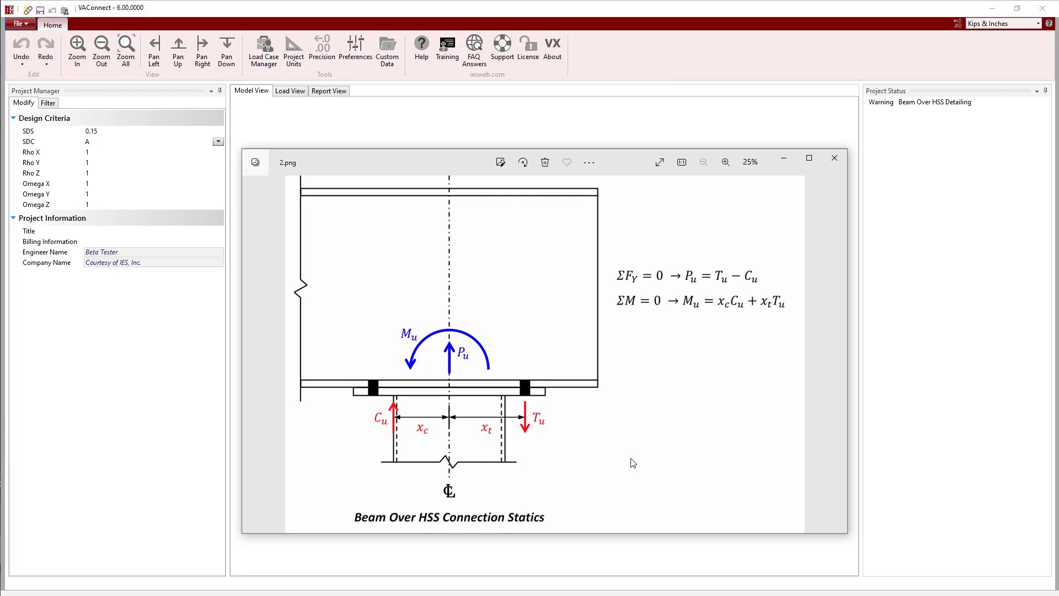
# - Close the connection statics image and assign the W18X50 shape from the AISC Steel database to the supported beam
pyautogui.click(834, 158)
pyautogui.click(379, 276)
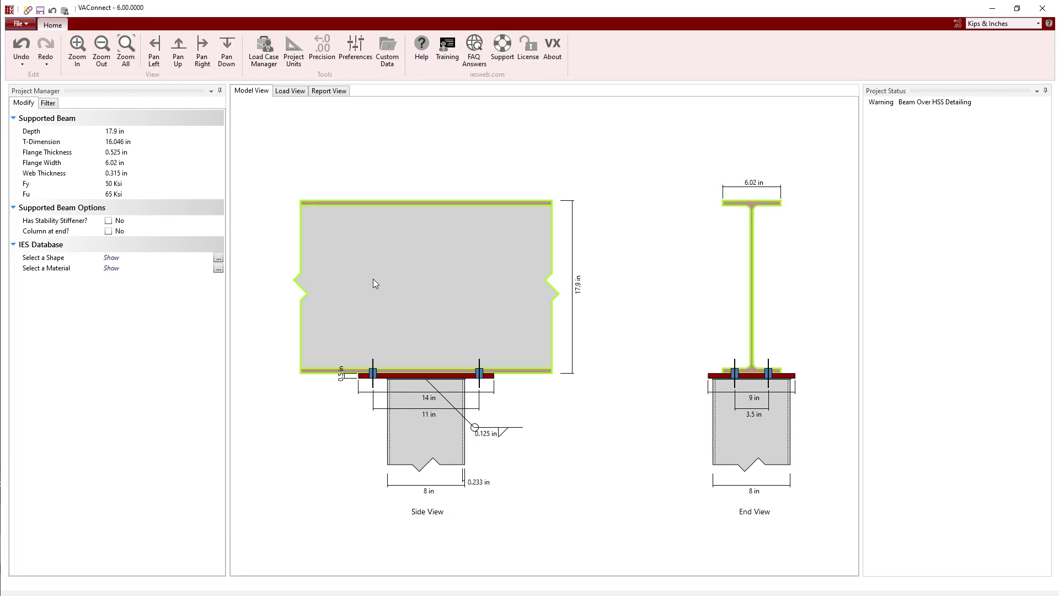
pyautogui.click(219, 258)
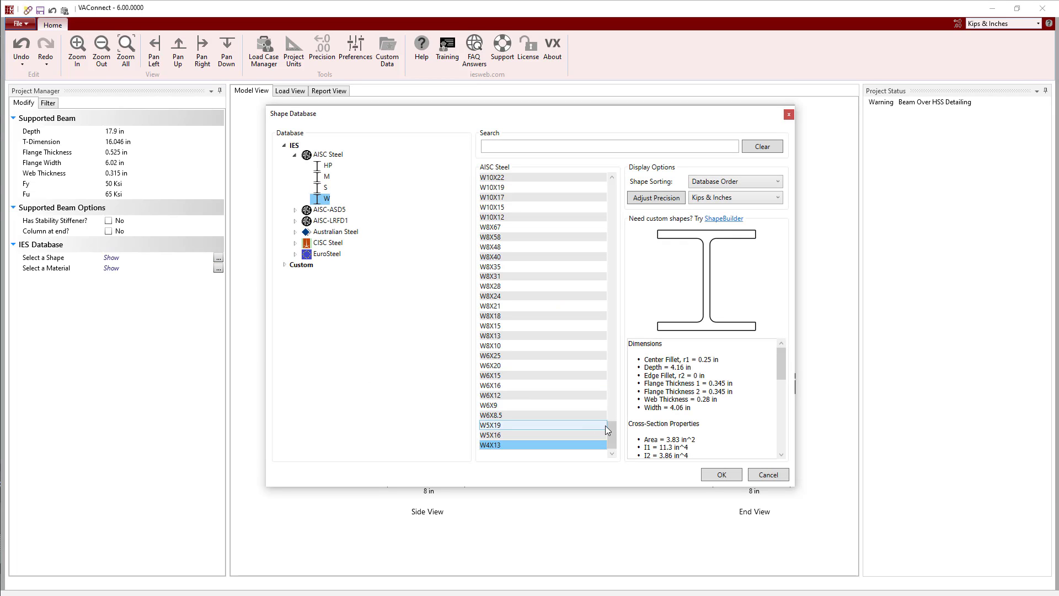
pyautogui.moveTo(614, 428); pyautogui.dragTo(612, 316)
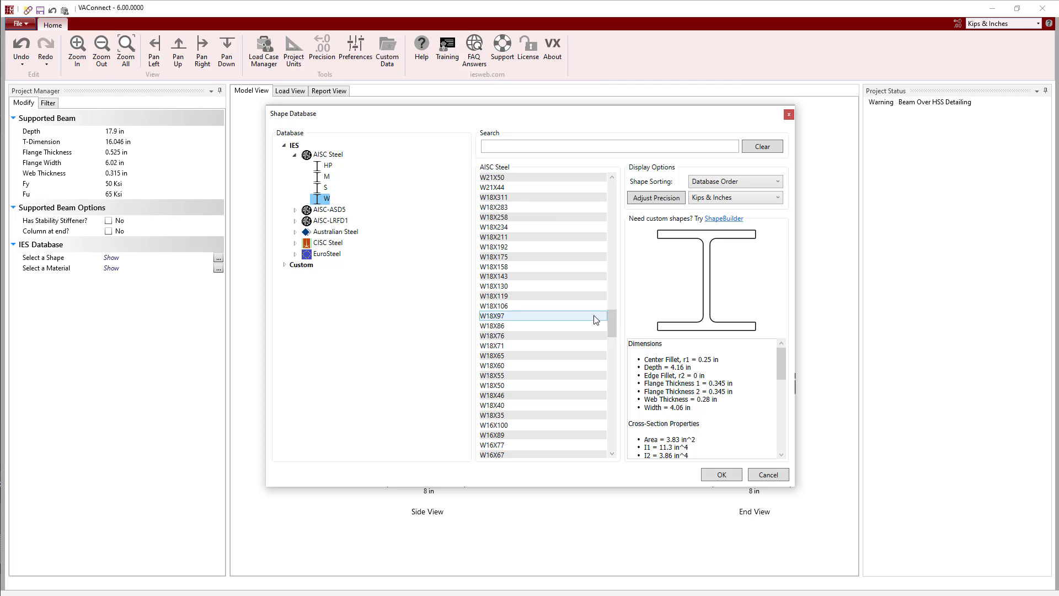
pyautogui.click(514, 385)
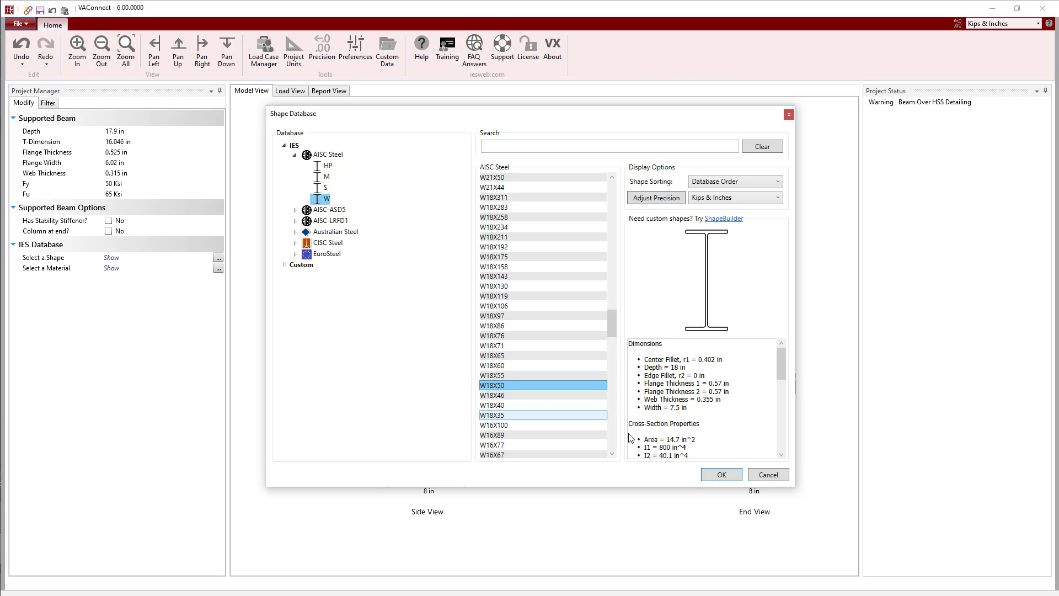
pyautogui.click(717, 474)
# - Assign the ASTM A992 Grade 50 material to the supported beam
pyautogui.click(218, 268)
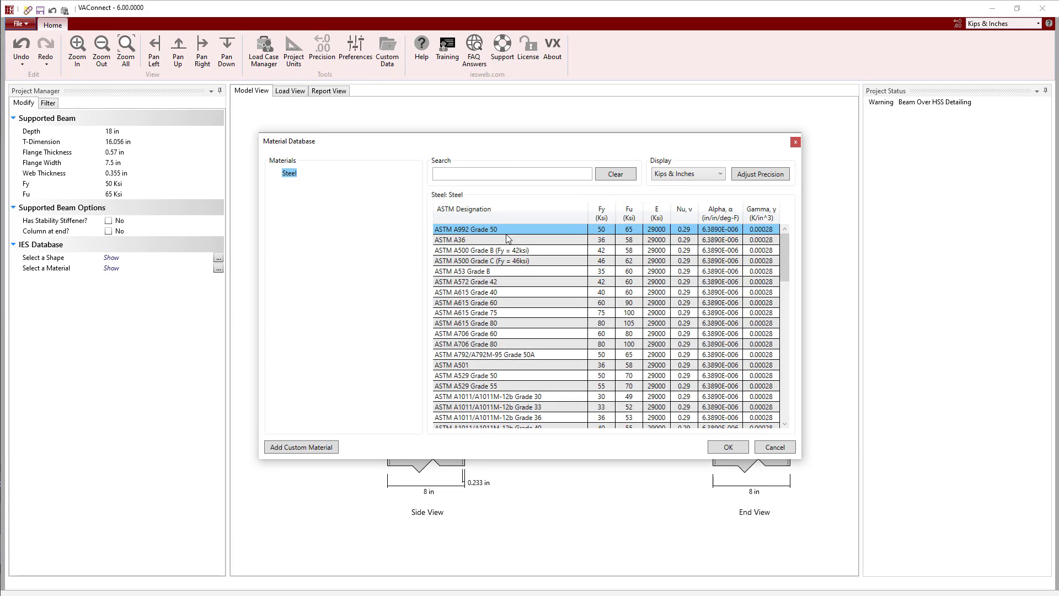
pyautogui.click(509, 228)
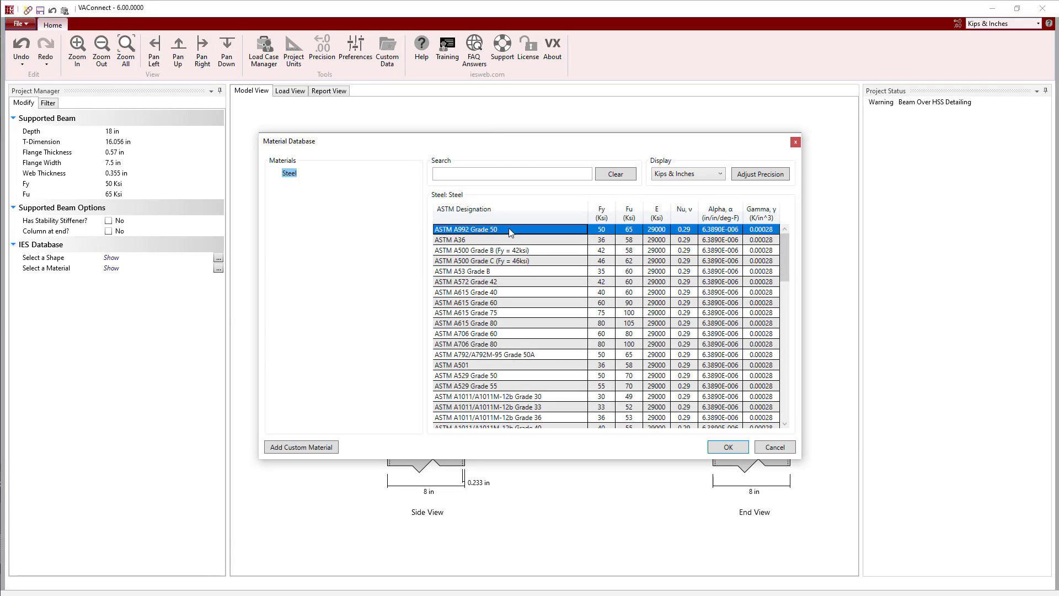
pyautogui.click(739, 456)
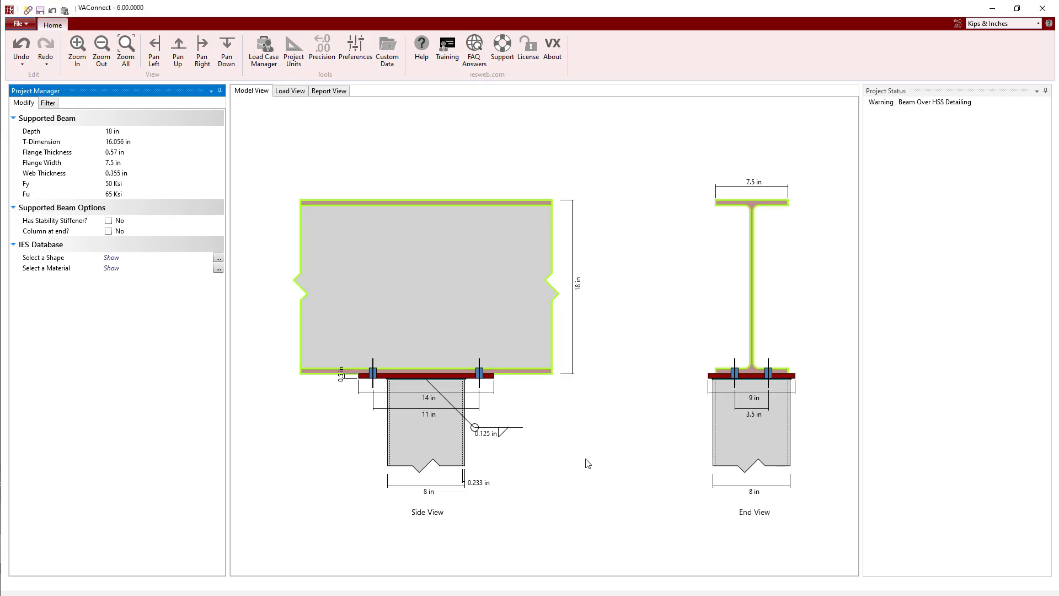
# - Assign the square HSS7X7X.250 shape from the AISC Steel database to the HSS column
pyautogui.click(419, 440)
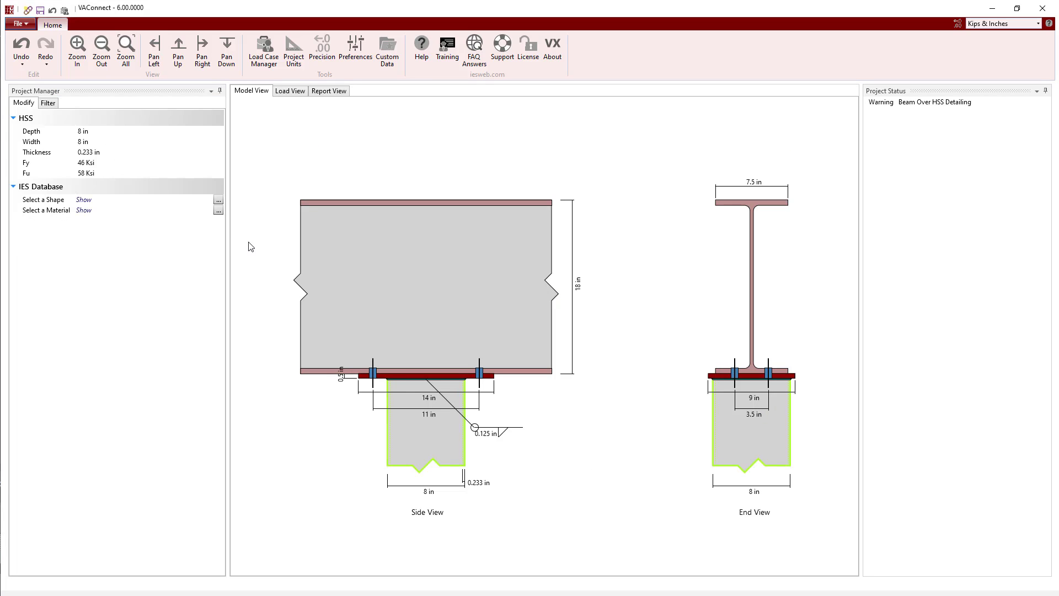
pyautogui.click(217, 199)
pyautogui.click(612, 307)
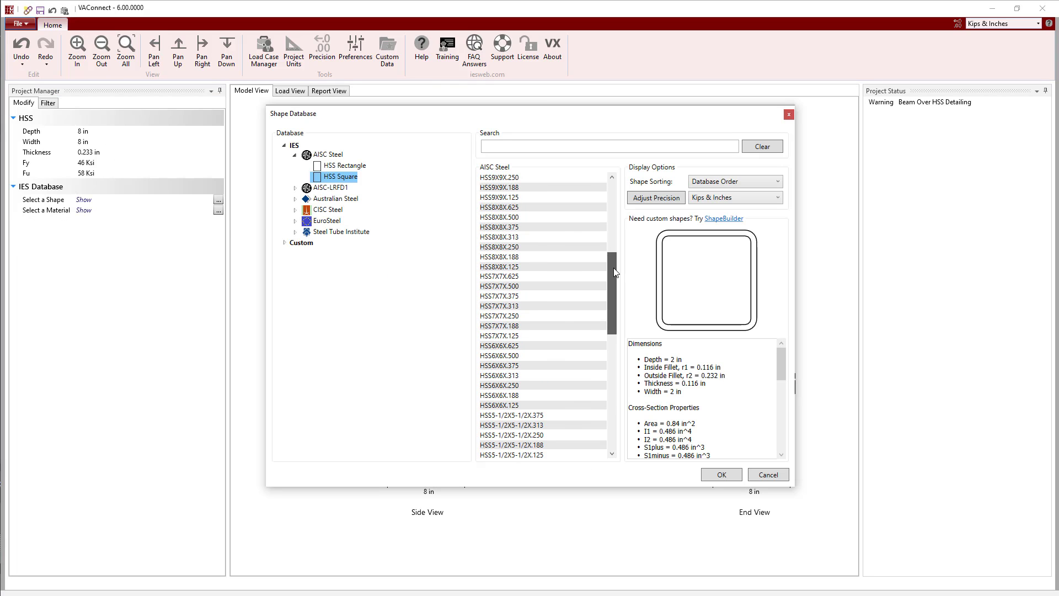
pyautogui.click(544, 316)
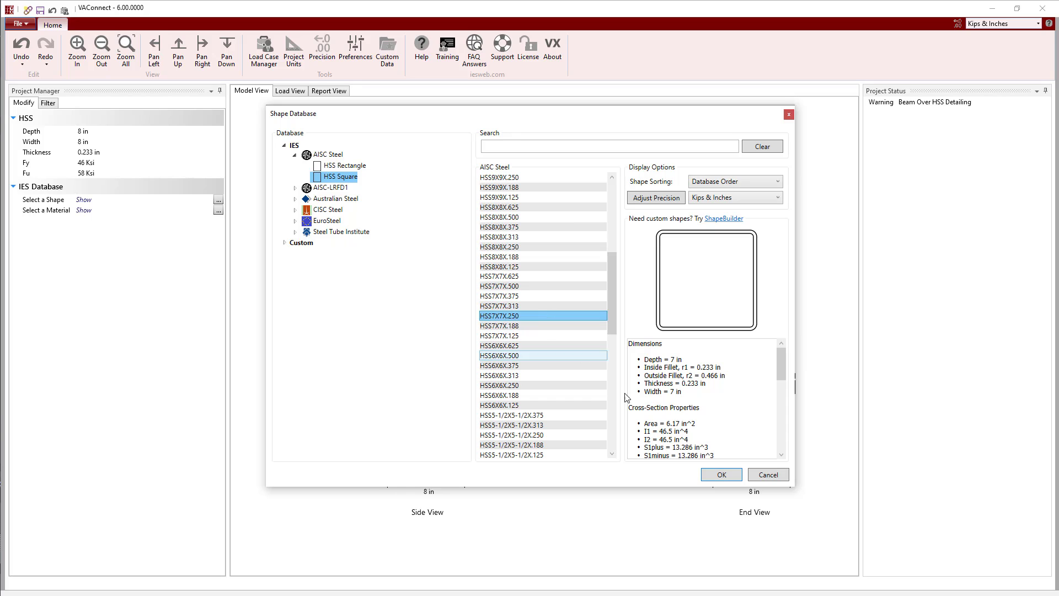
pyautogui.click(720, 475)
# - Assign the ASTM A500 Grade C (Fy = 50ksi) material to the HSS column
pyautogui.click(218, 211)
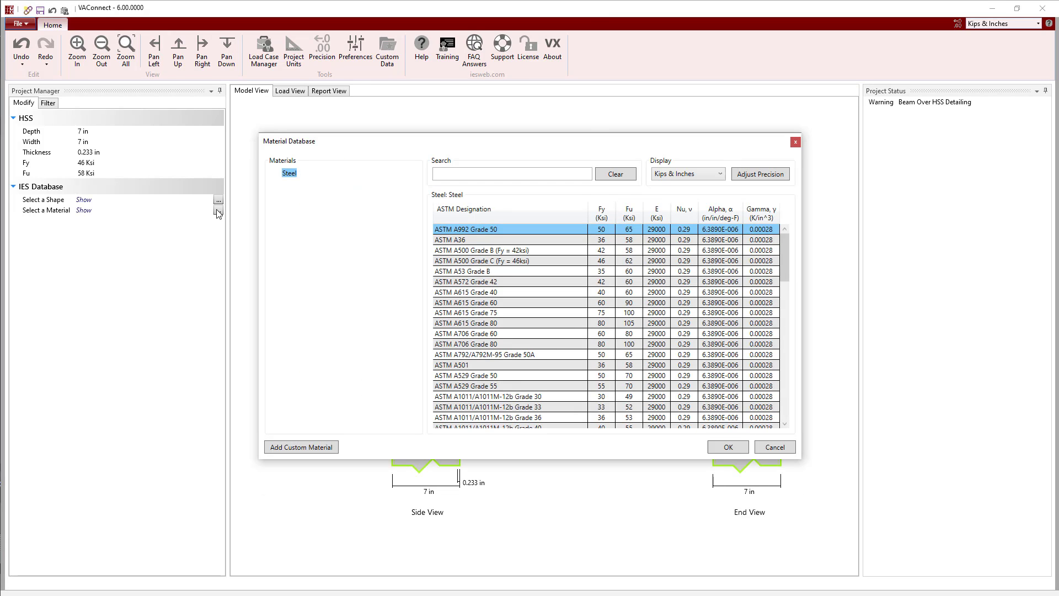
pyautogui.moveTo(786, 254); pyautogui.dragTo(804, 391)
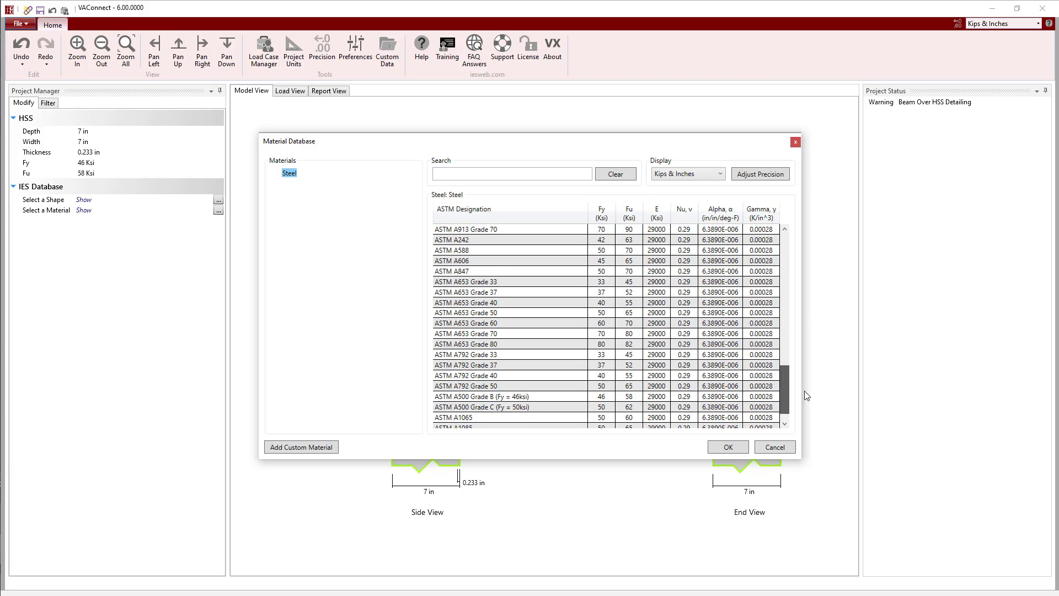
pyautogui.click(569, 386)
pyautogui.click(728, 447)
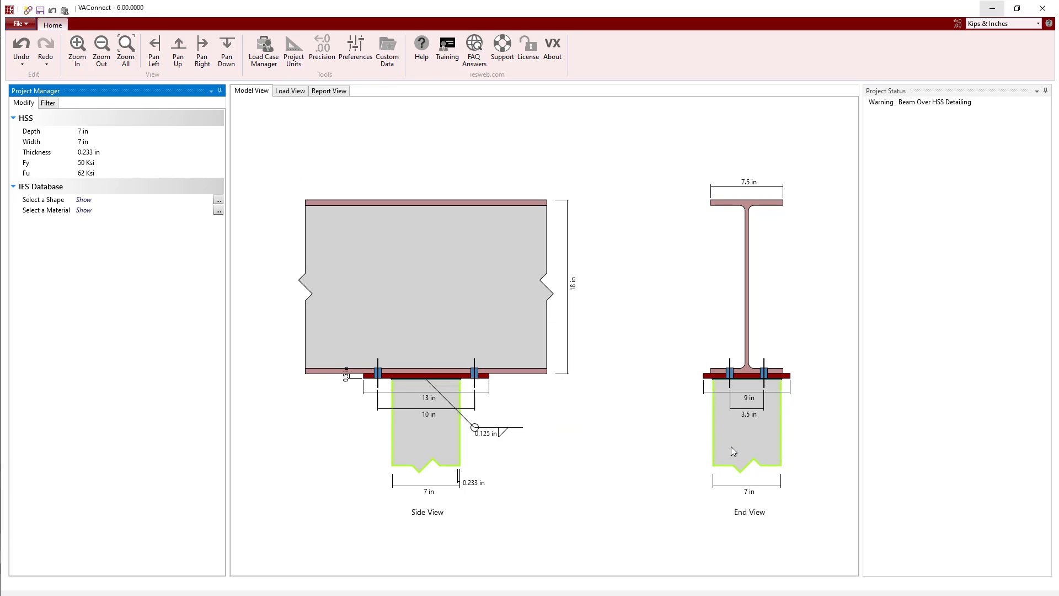
# - Read the Beam Over HSS Detailing warning and add a stability stiffener to the supported beam
pyautogui.click(889, 110)
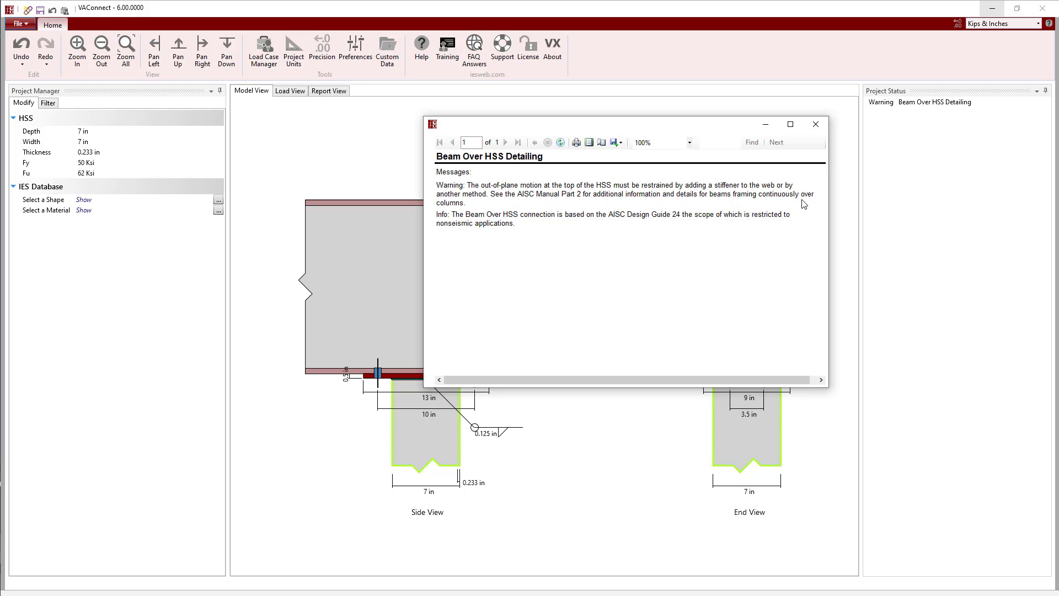
pyautogui.click(816, 124)
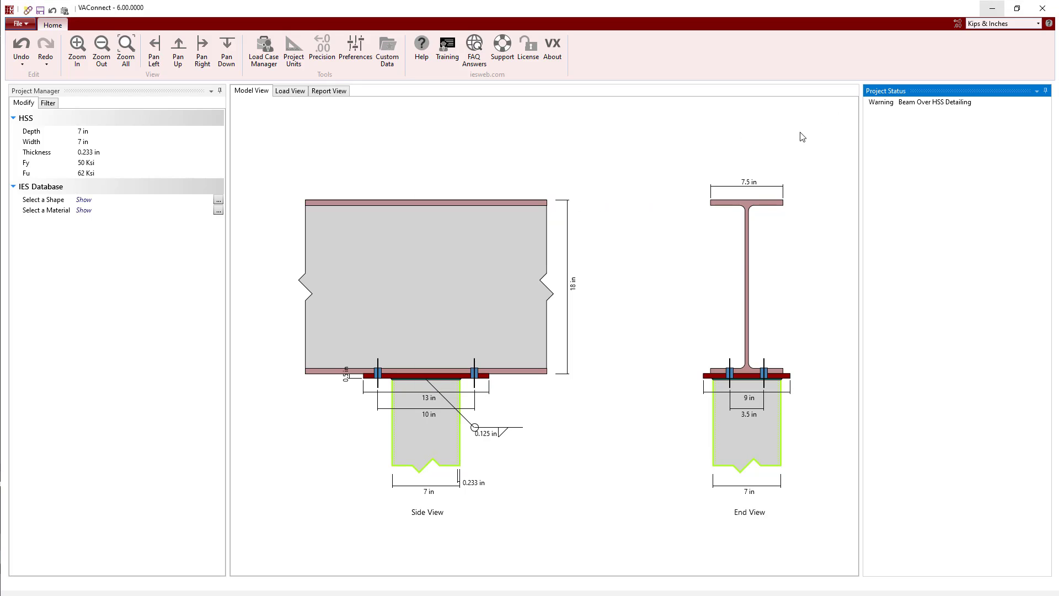
pyautogui.click(483, 272)
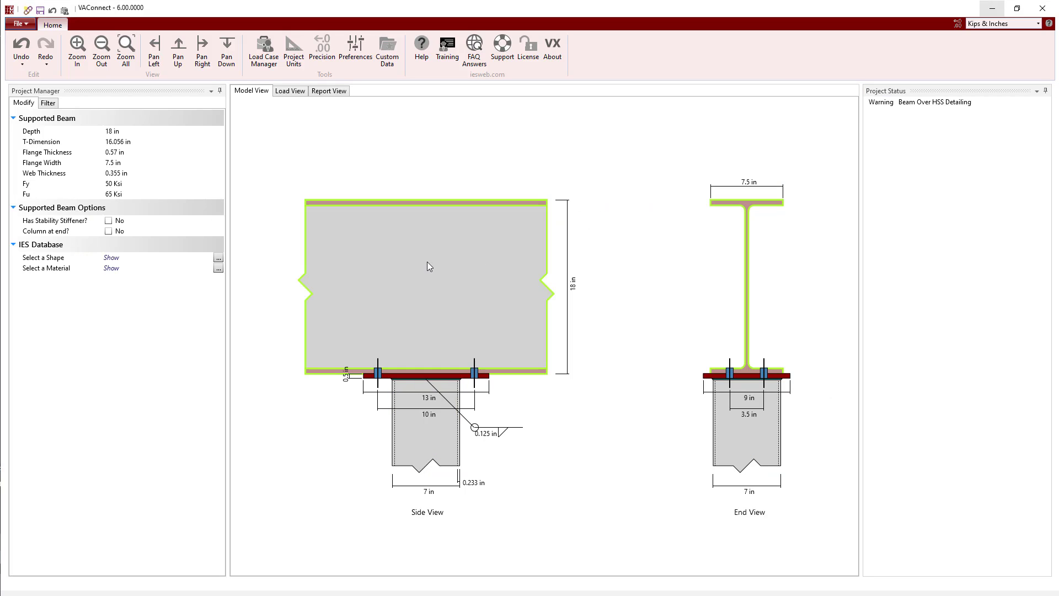
pyautogui.click(109, 221)
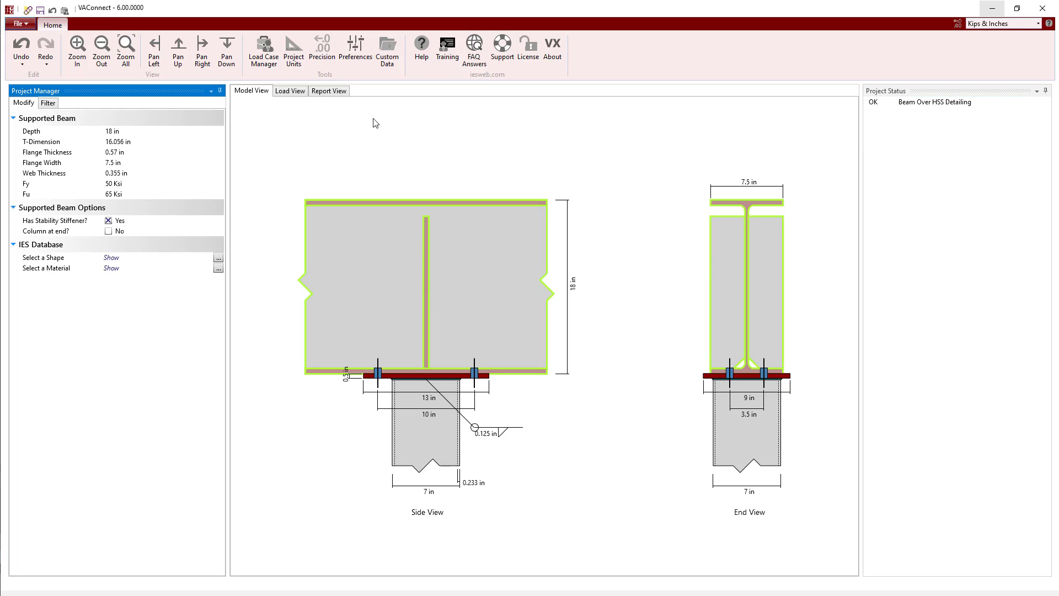
# - Apply the dead load reaction (service case D) with Fa of -10 K and Mz of 75 K-in
pyautogui.click(297, 92)
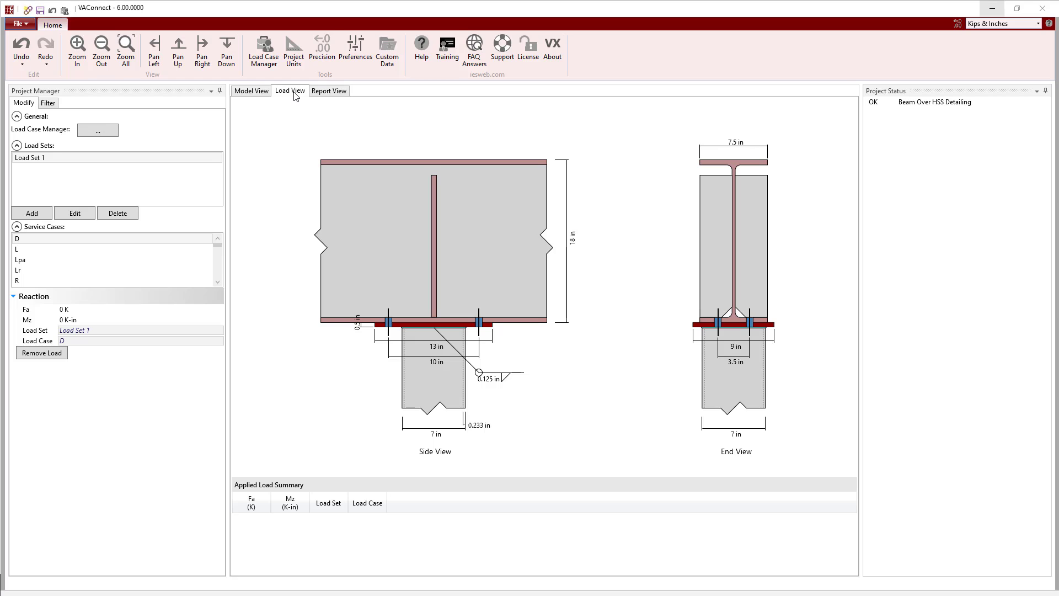
pyautogui.click(112, 310)
pyautogui.write('-10')
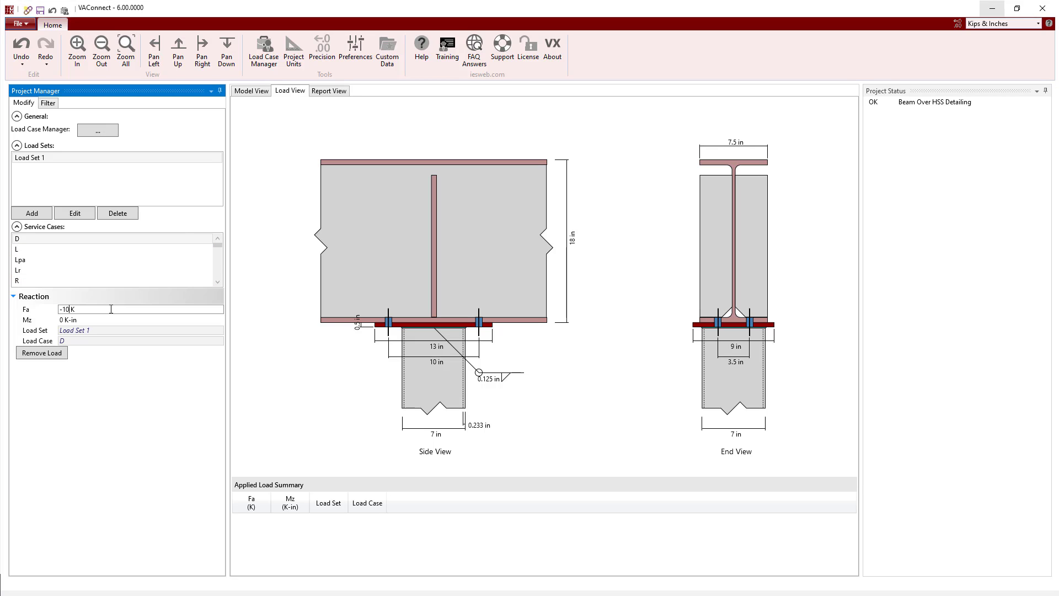
pyautogui.press('Tab')
pyautogui.write('75')
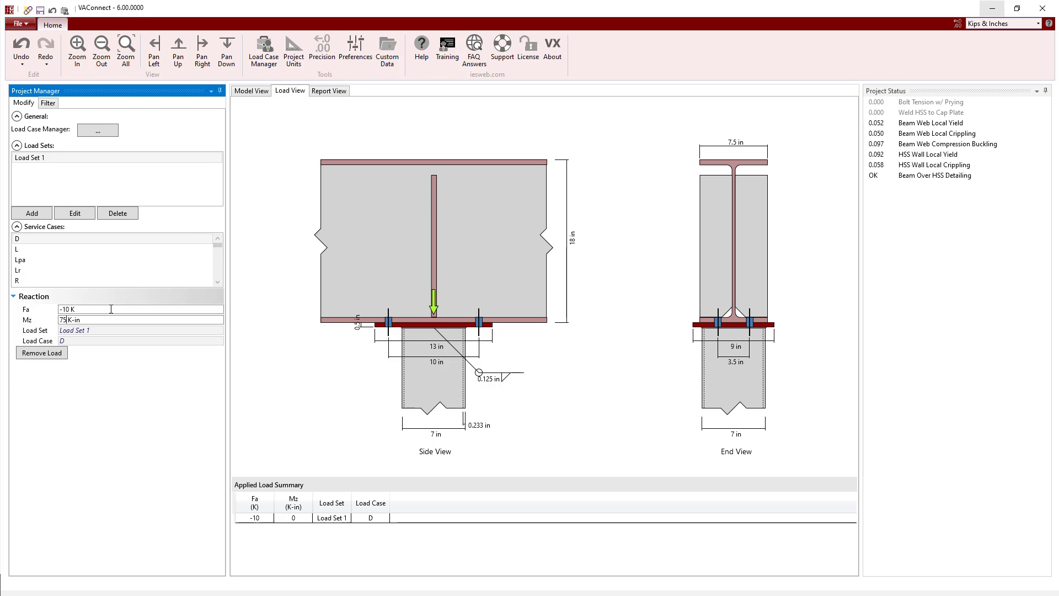
pyautogui.press('Return')
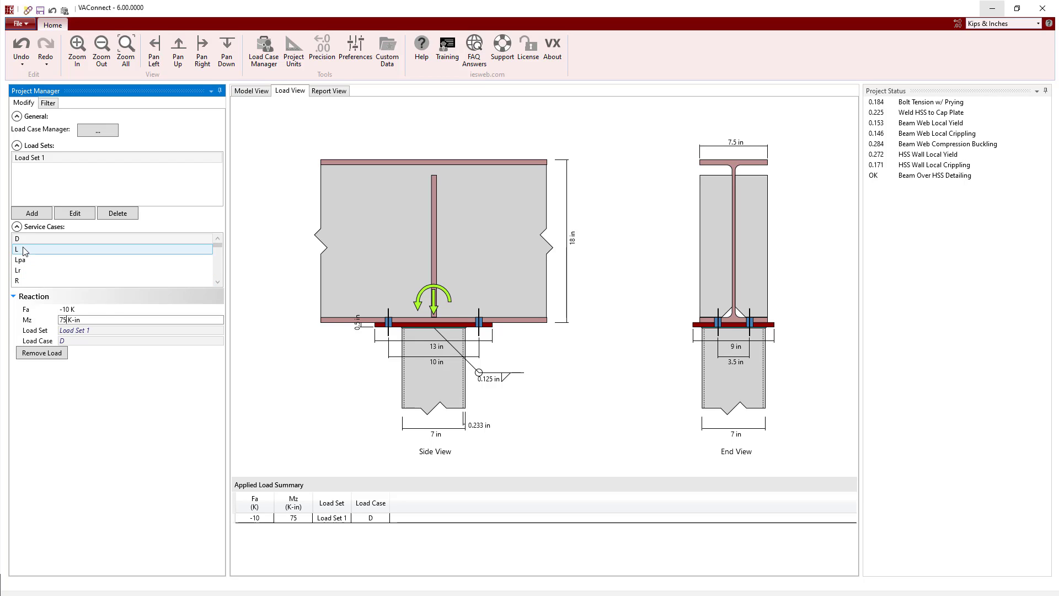
# - Apply the live load reaction (service case L) with Fa of -30 K and Mz of 150 K-in
pyautogui.click(23, 250)
pyautogui.click(105, 310)
pyautogui.write('-30')
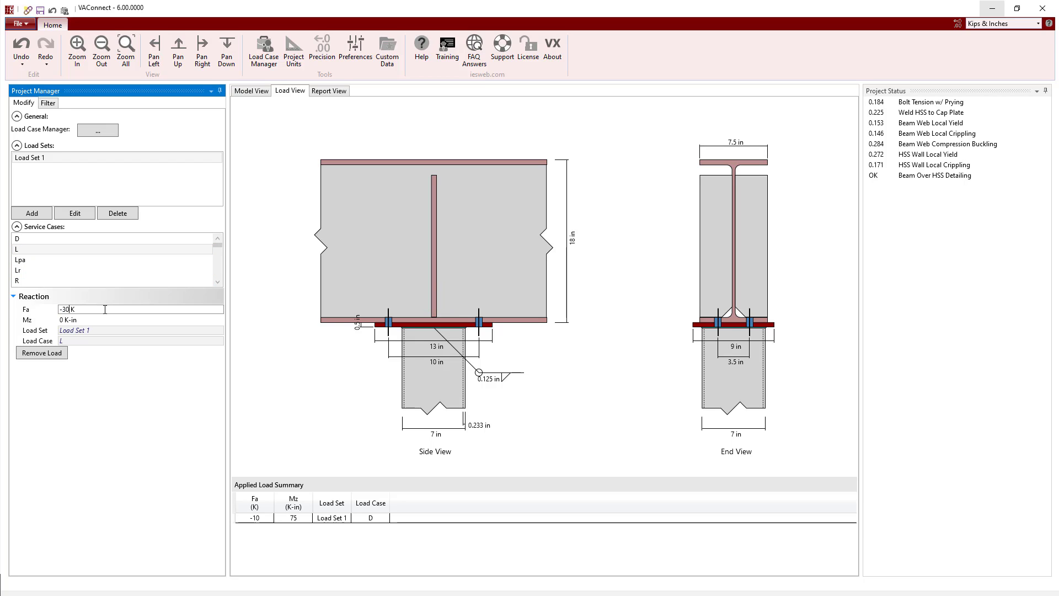
pyautogui.press('Tab')
pyautogui.write('150')
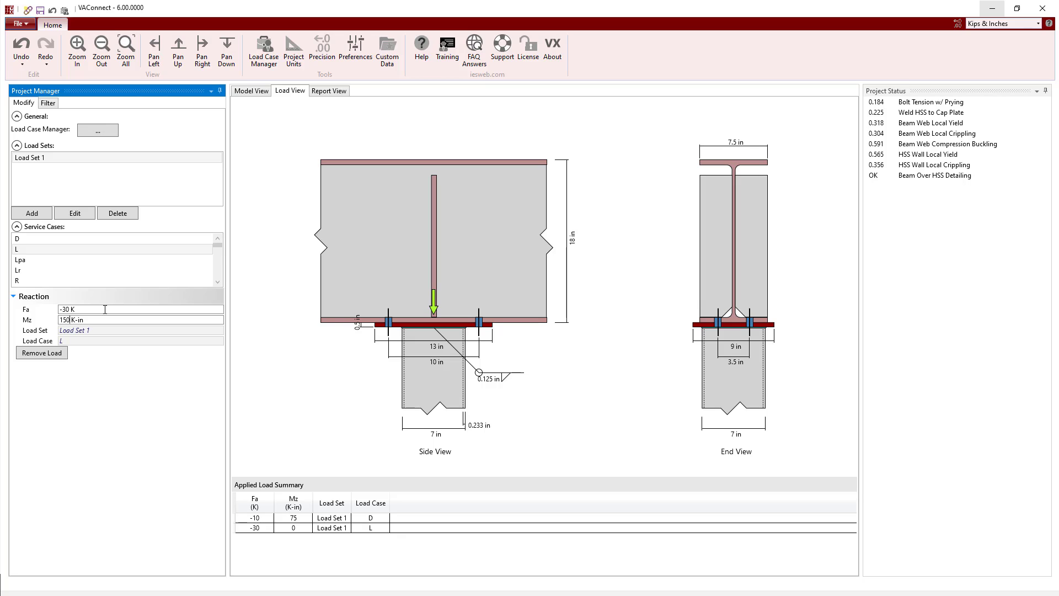
pyautogui.press('Return')
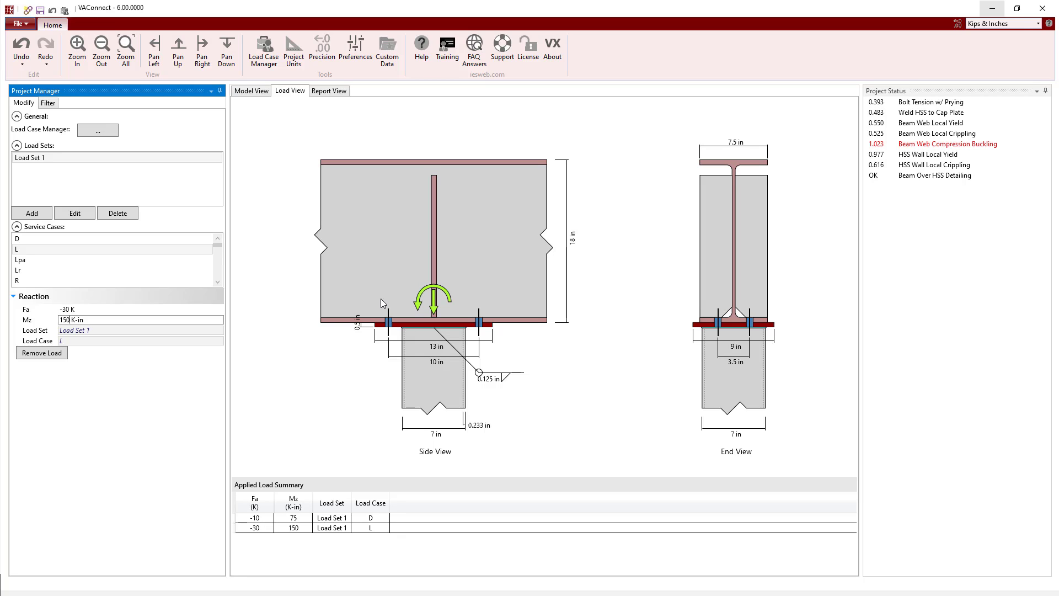
# - Review the ASCE 7-16 LRFD load combinations in the Load Case Manager
pyautogui.click(108, 136)
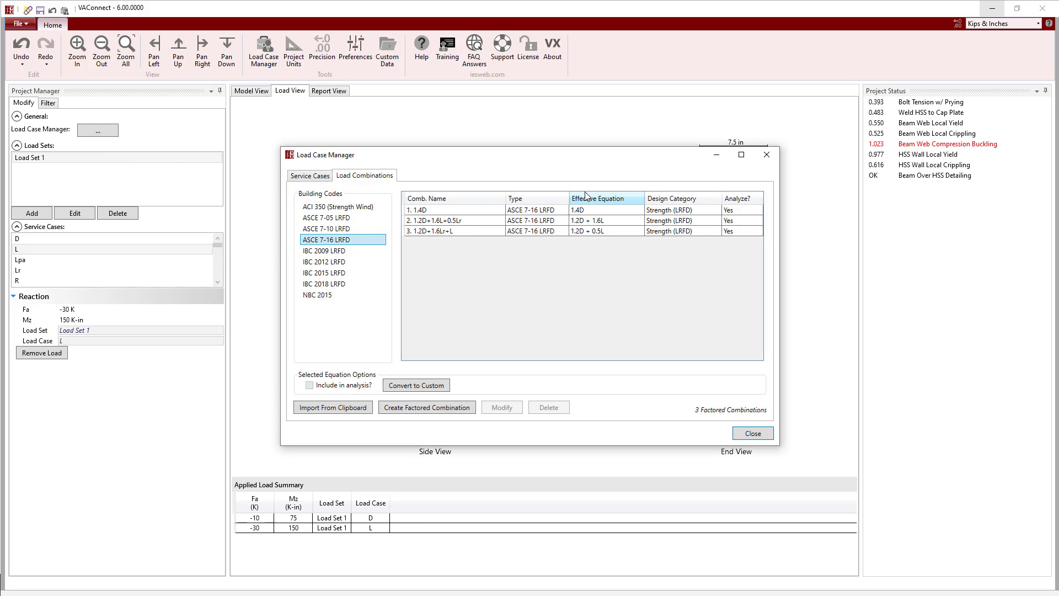
pyautogui.click(773, 154)
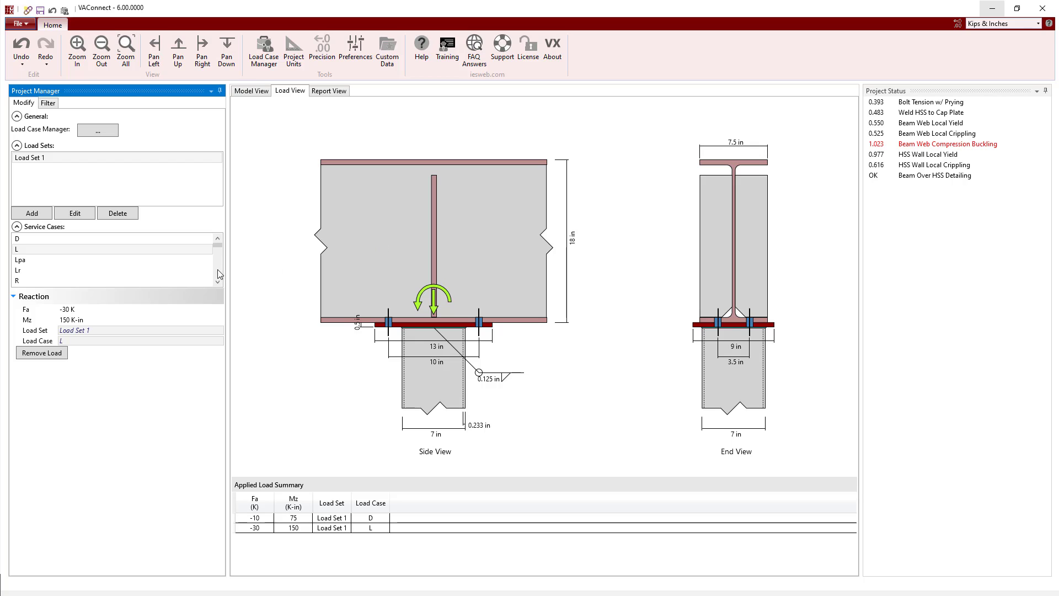
# - Apply a seismic reaction in service case E+X with Mz of 50 K-in
pyautogui.moveTo(218, 245); pyautogui.dragTo(217, 271)
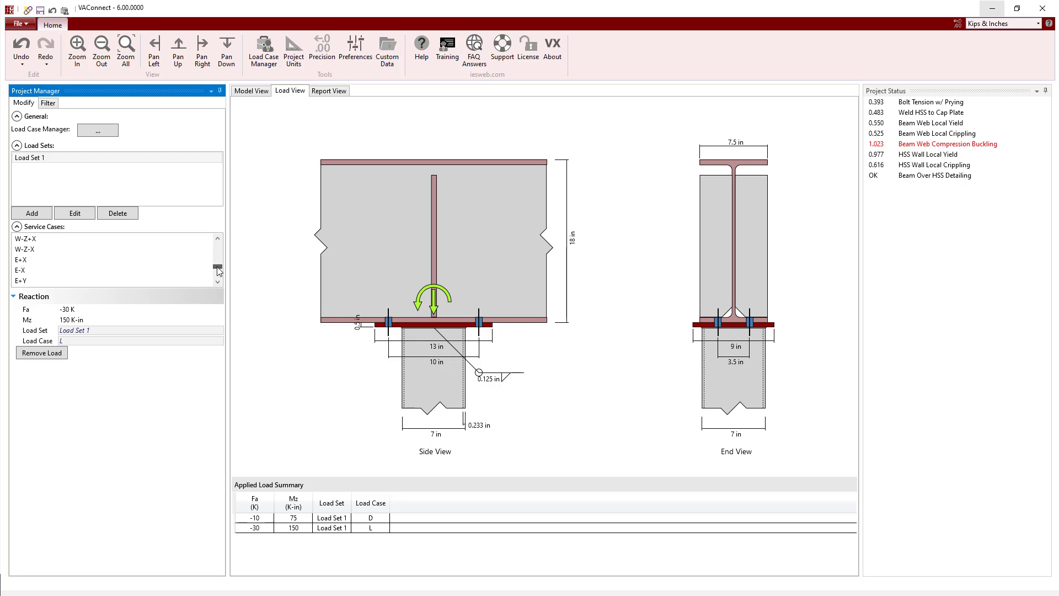
pyautogui.click(158, 265)
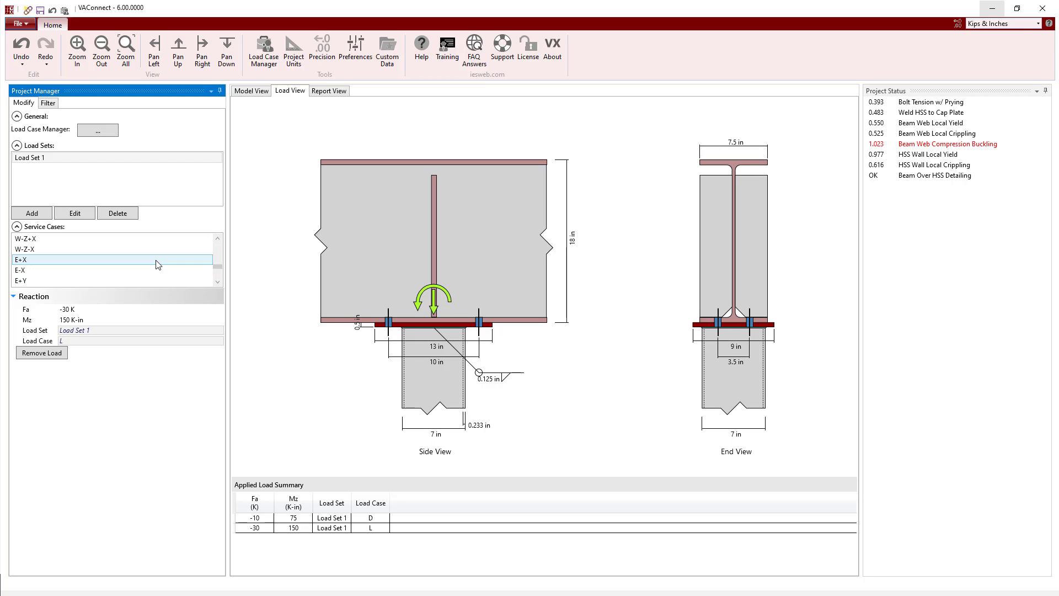
pyautogui.click(129, 320)
pyautogui.write('50')
pyautogui.press('Return')
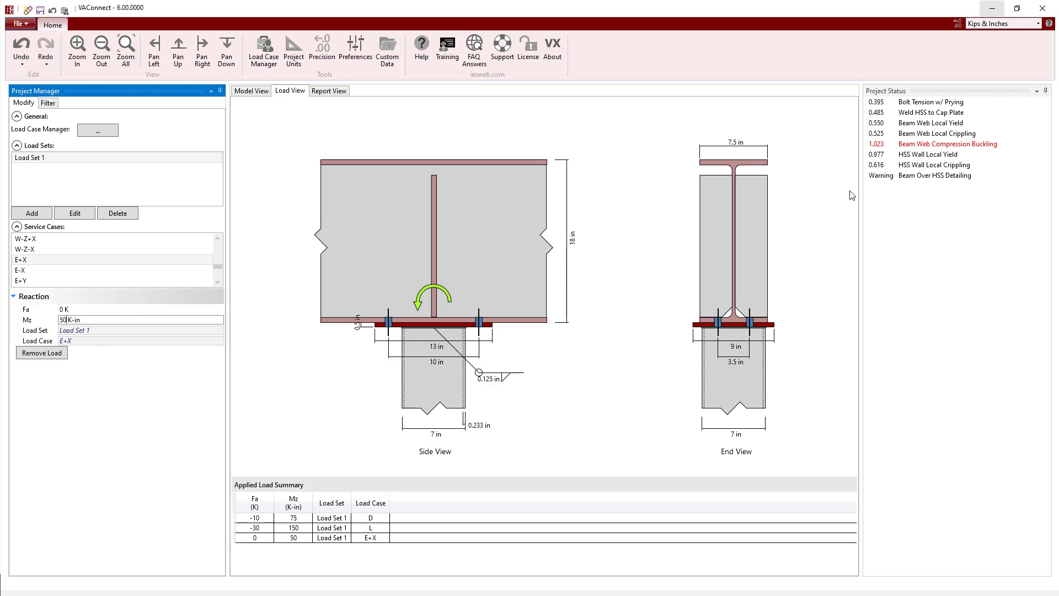
# - Read the Beam Over HSS Detailing message and remove the E+X seismic load
pyautogui.click(883, 177)
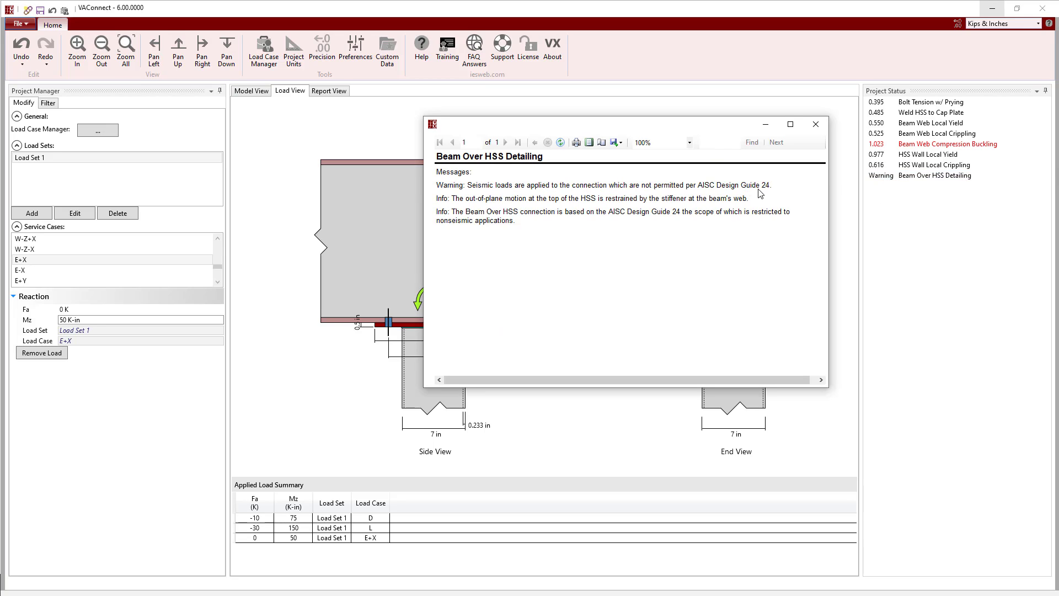
pyautogui.click(816, 124)
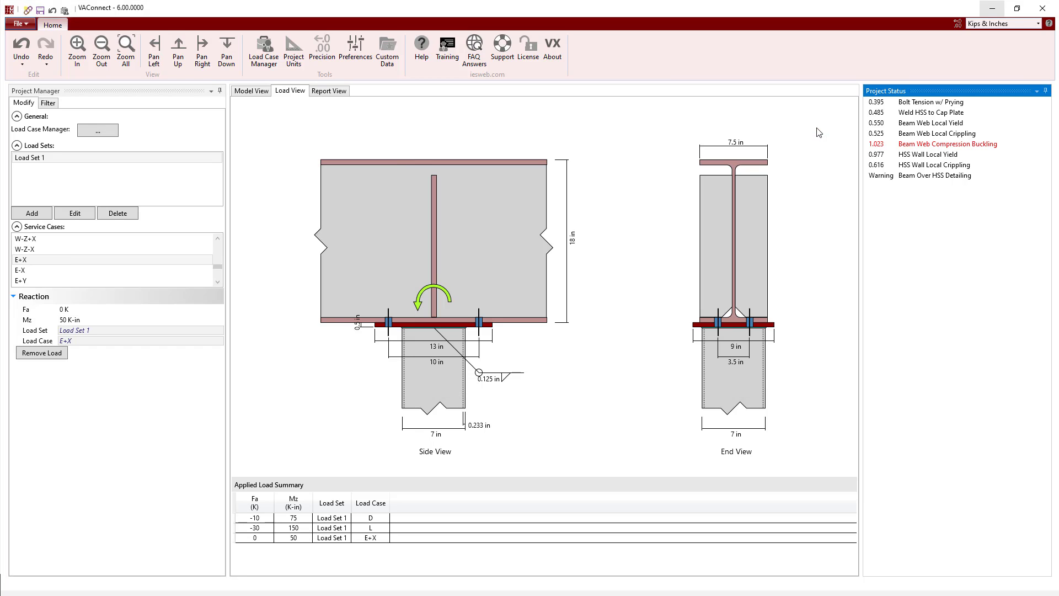
pyautogui.click(51, 358)
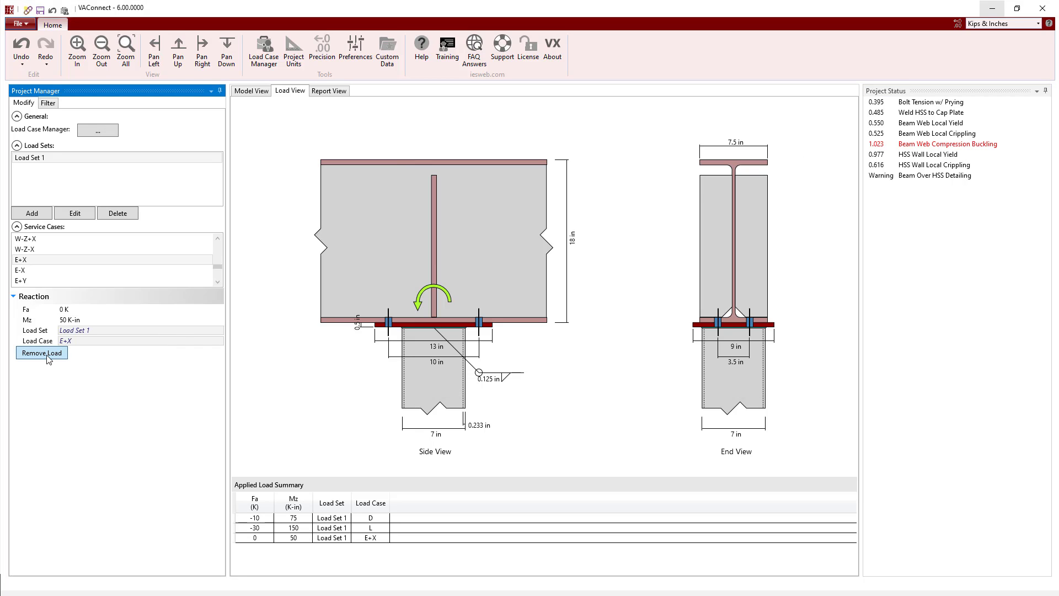
# - Try a cap plate thickness of 0.375 in and review the HSS Wall Local Yield calculation
pyautogui.click(261, 93)
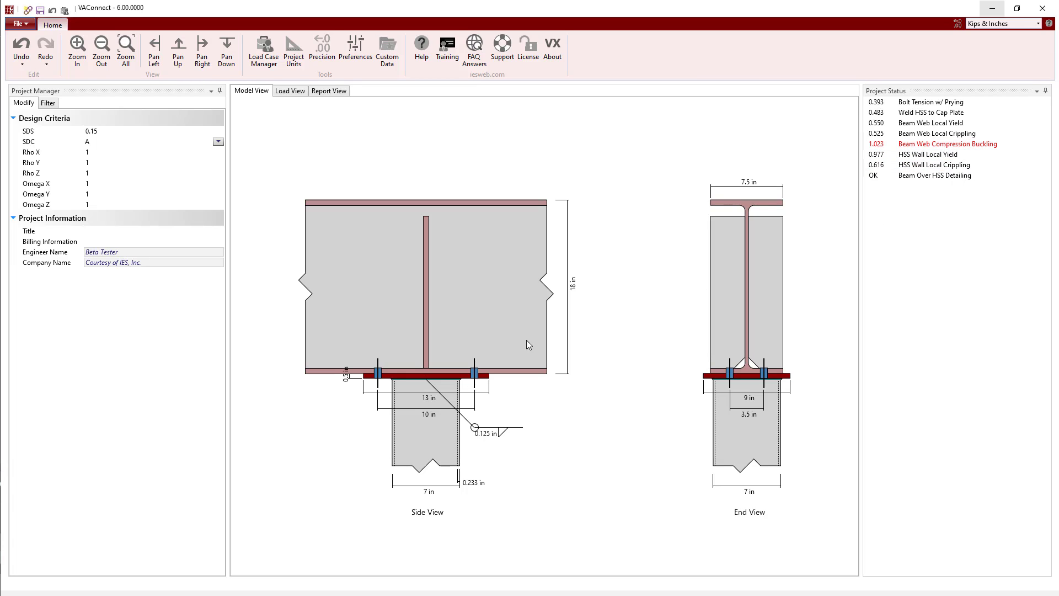
pyautogui.click(456, 377)
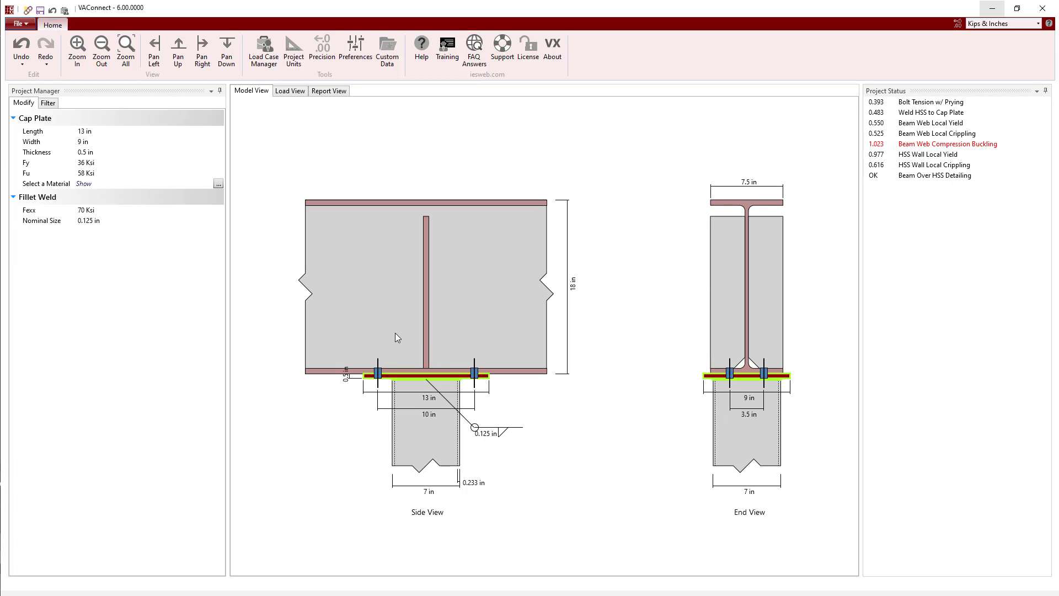
pyautogui.doubleClick(108, 153)
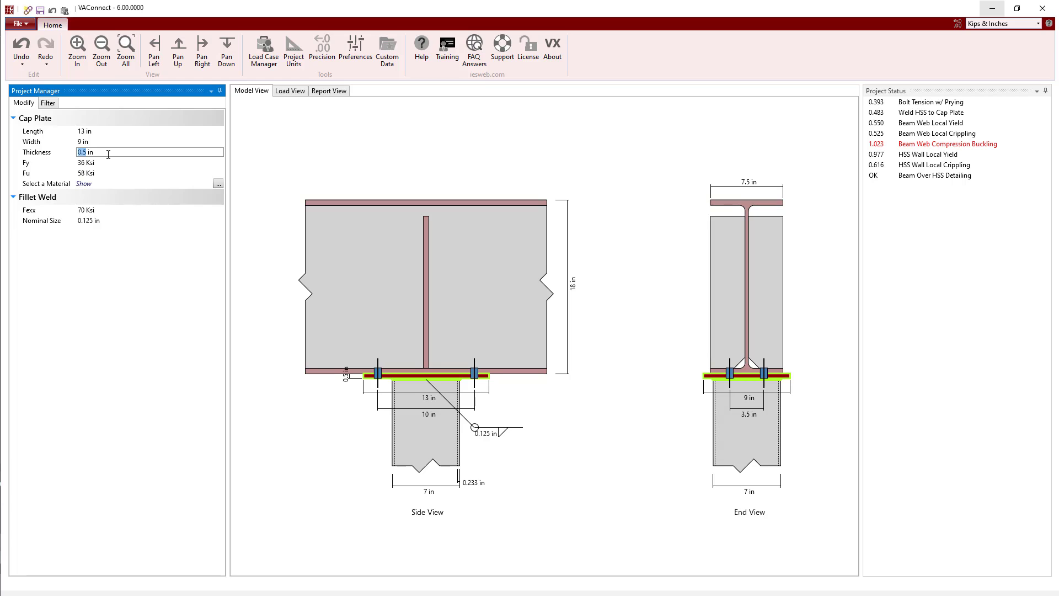
pyautogui.write('0.375')
pyautogui.press('Return')
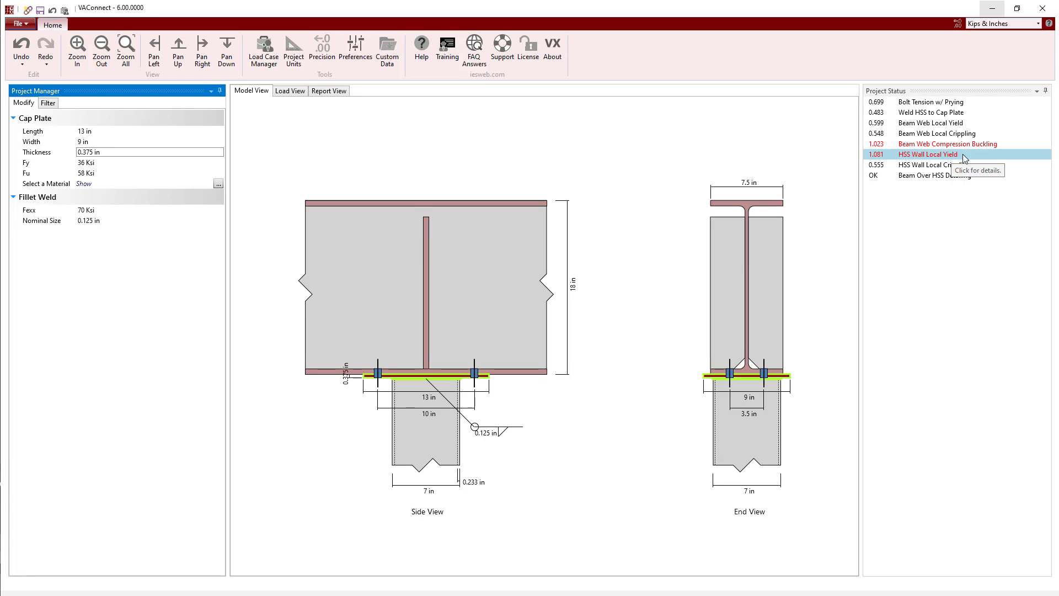
pyautogui.click(889, 155)
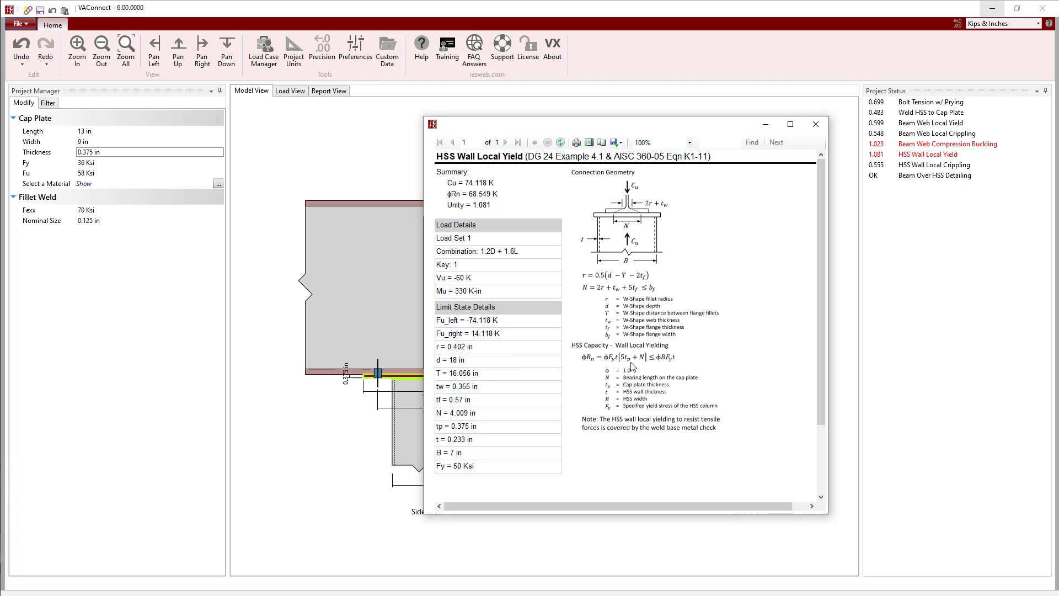
pyautogui.click(816, 124)
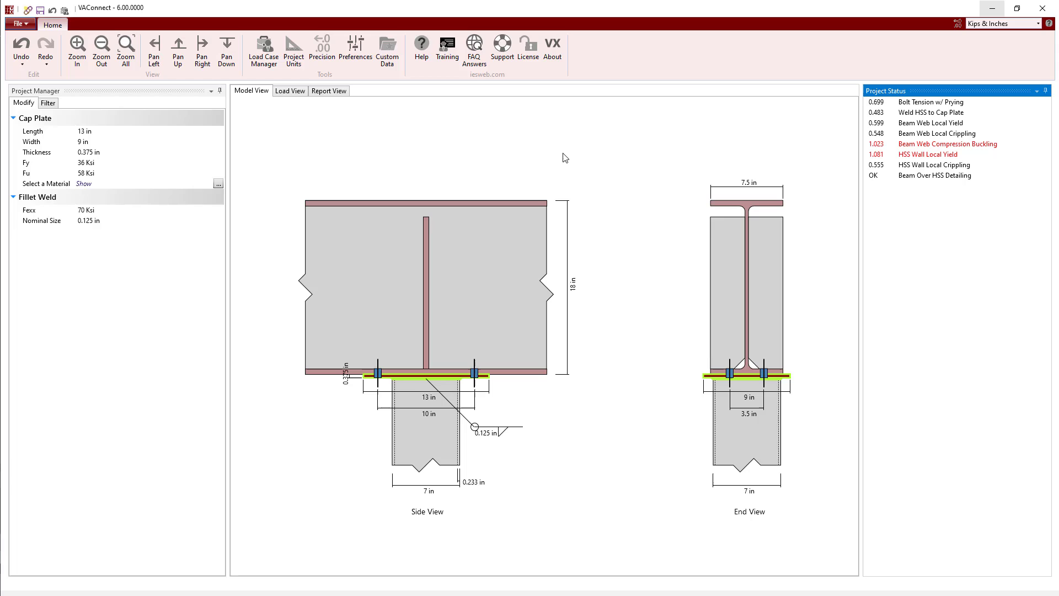
# - Set the cap plate's thickness back to 0.5 in and deselect the plate
pyautogui.click(163, 152)
pyautogui.write('0.5')
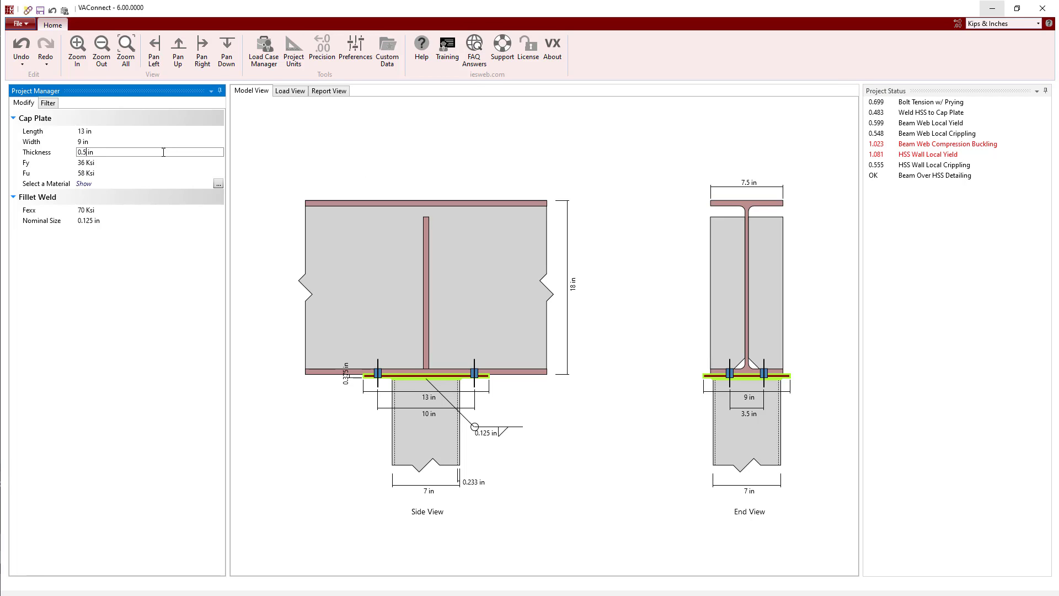
pyautogui.press('Return')
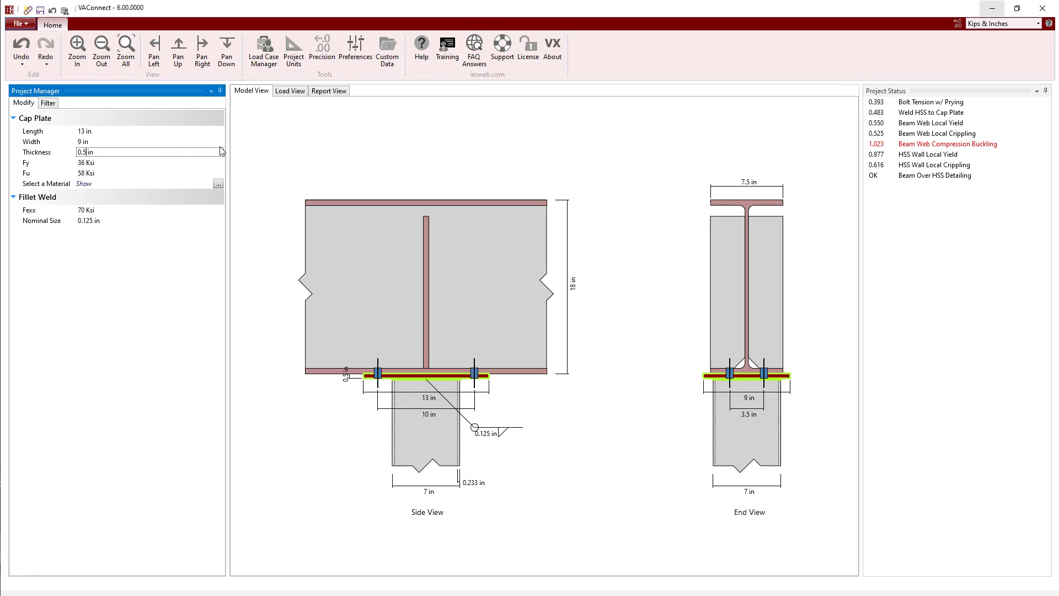
pyautogui.click(263, 150)
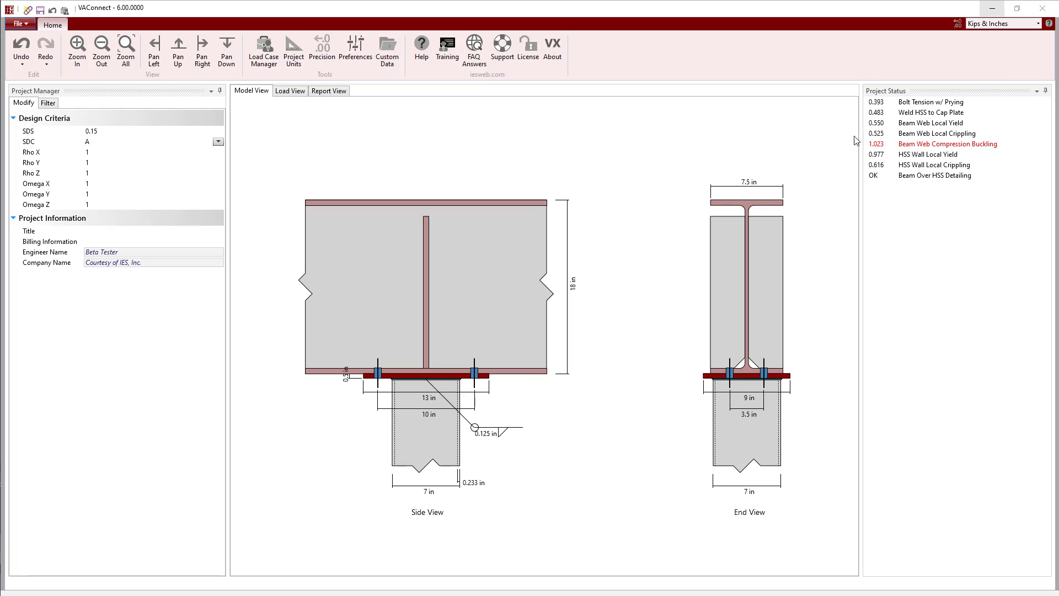
# - Review the detailed Bolt Tension w/ Prying calculation for the connection
pyautogui.click(908, 103)
pyautogui.doubleClick(908, 103)
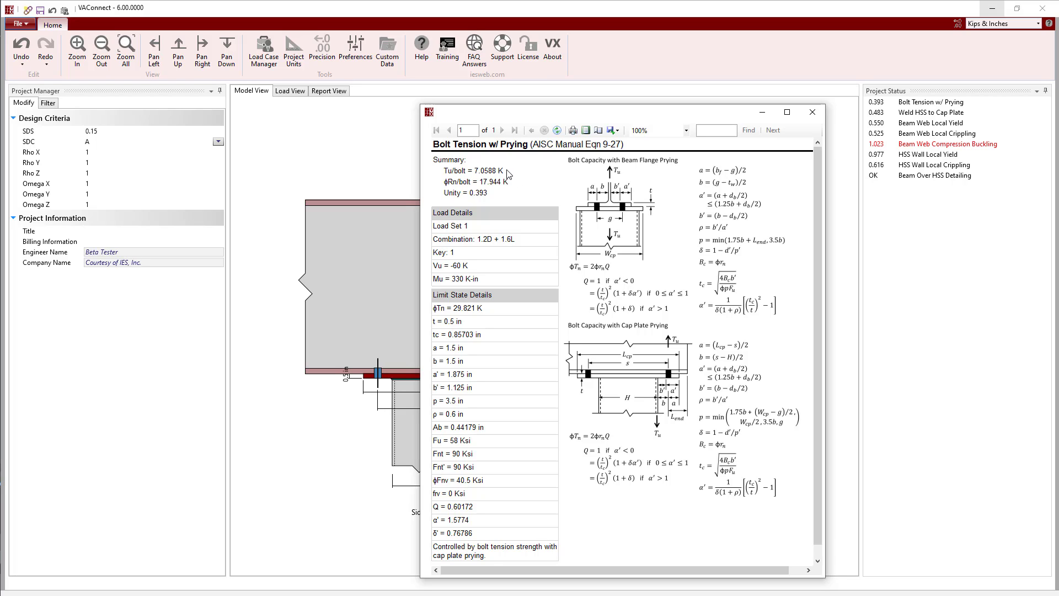
pyautogui.click(812, 112)
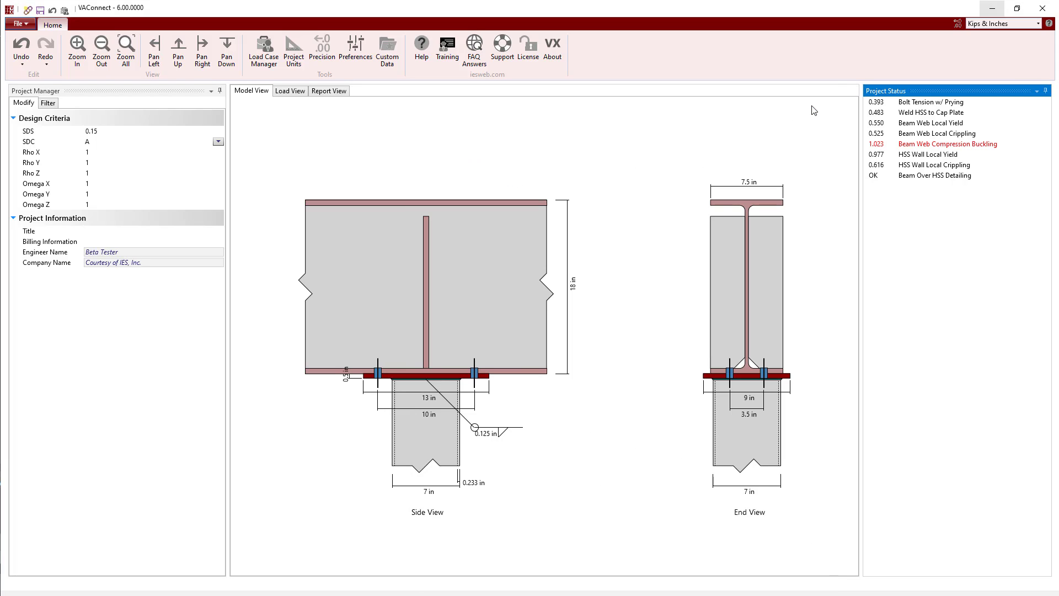
# - Set the bolt group's diameter to 0.5 in
pyautogui.click(474, 373)
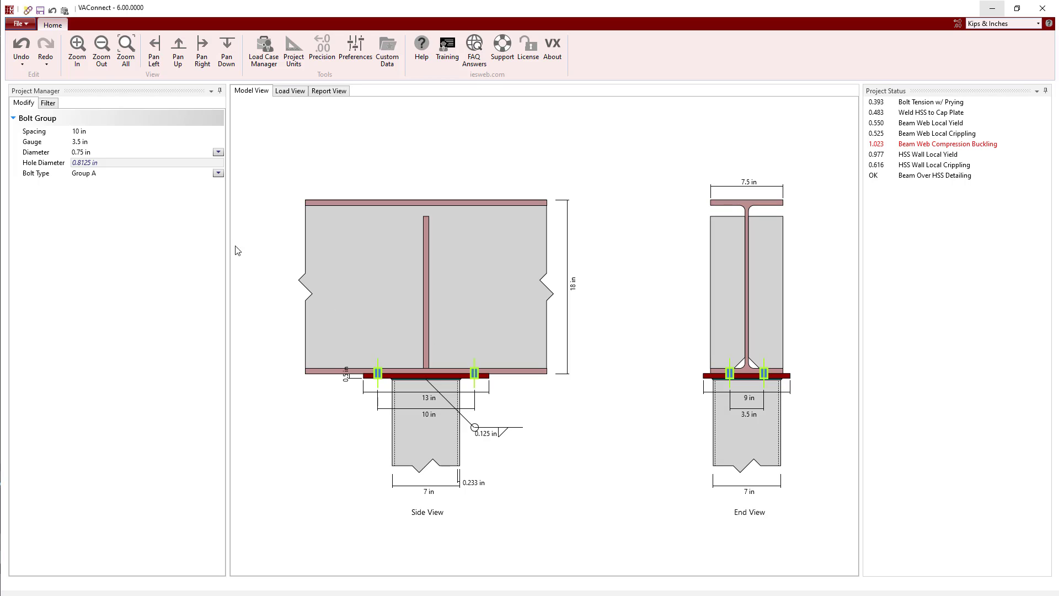
pyautogui.click(131, 153)
pyautogui.click(120, 190)
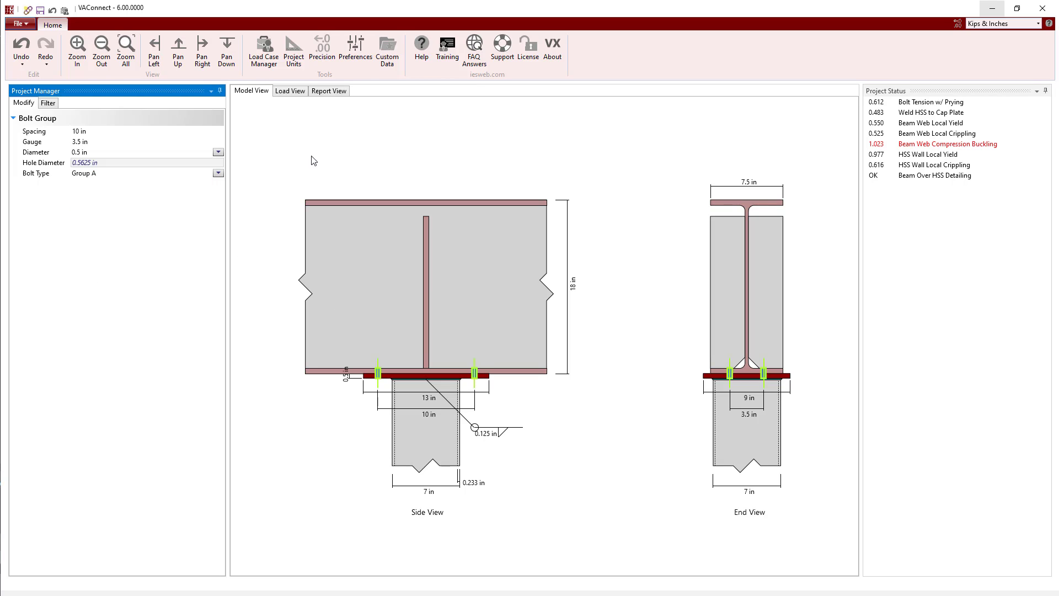
# - Examine the Bolt Tension w/ Prying calculation with the new bolt diameter and the Weld HSS to Cap Plate calculation
pyautogui.click(903, 103)
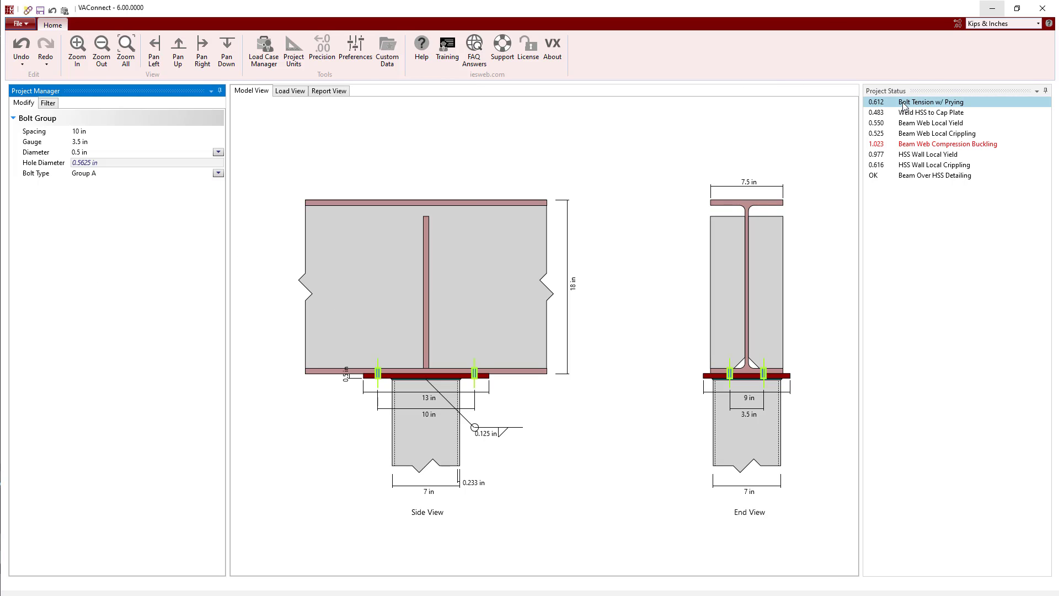
pyautogui.doubleClick(905, 104)
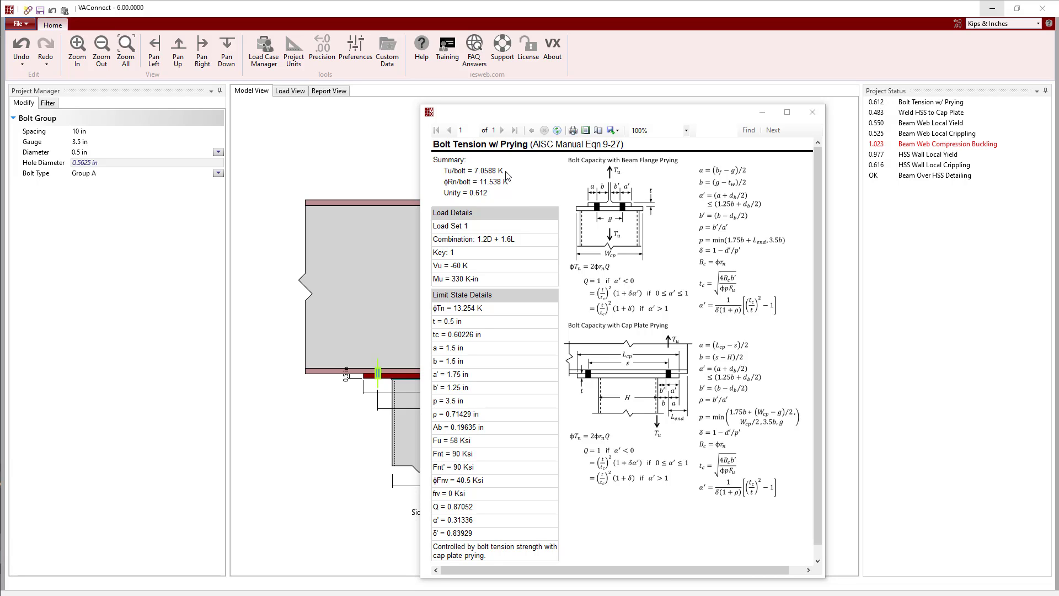
pyautogui.click(812, 112)
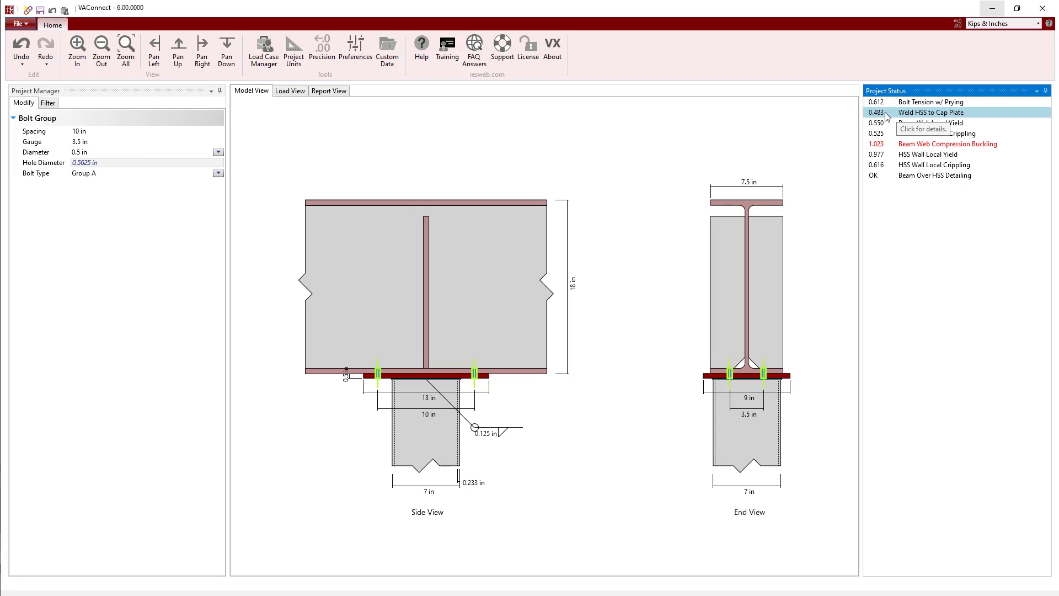
pyautogui.click(887, 116)
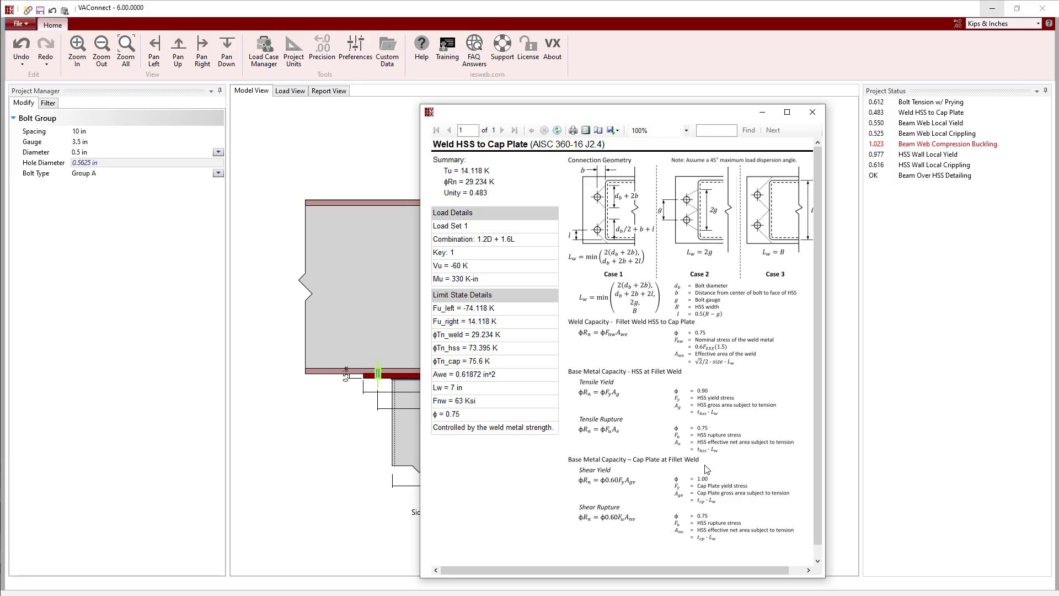
pyautogui.click(812, 113)
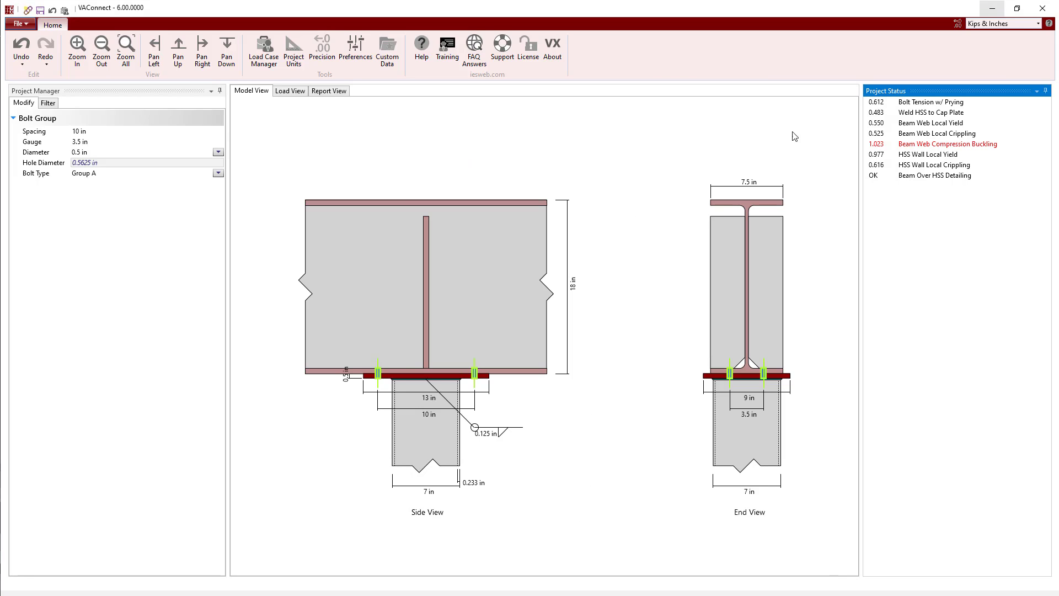
# - Try a nominal size of 1/16 in for the cap plate's fillet weld
pyautogui.click(464, 376)
pyautogui.click(120, 221)
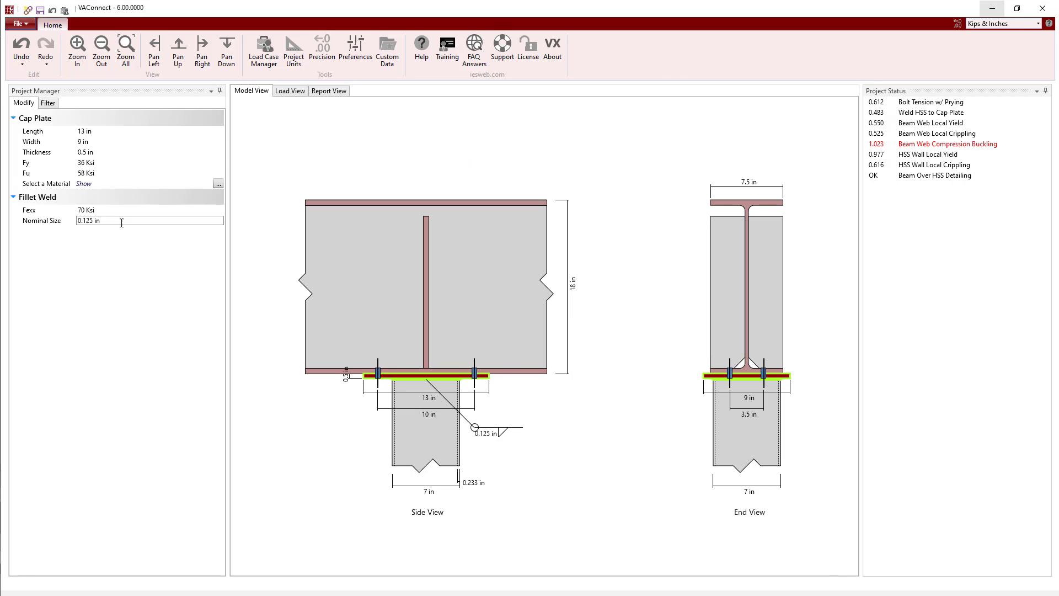
pyautogui.write('1/16')
pyautogui.press('Return')
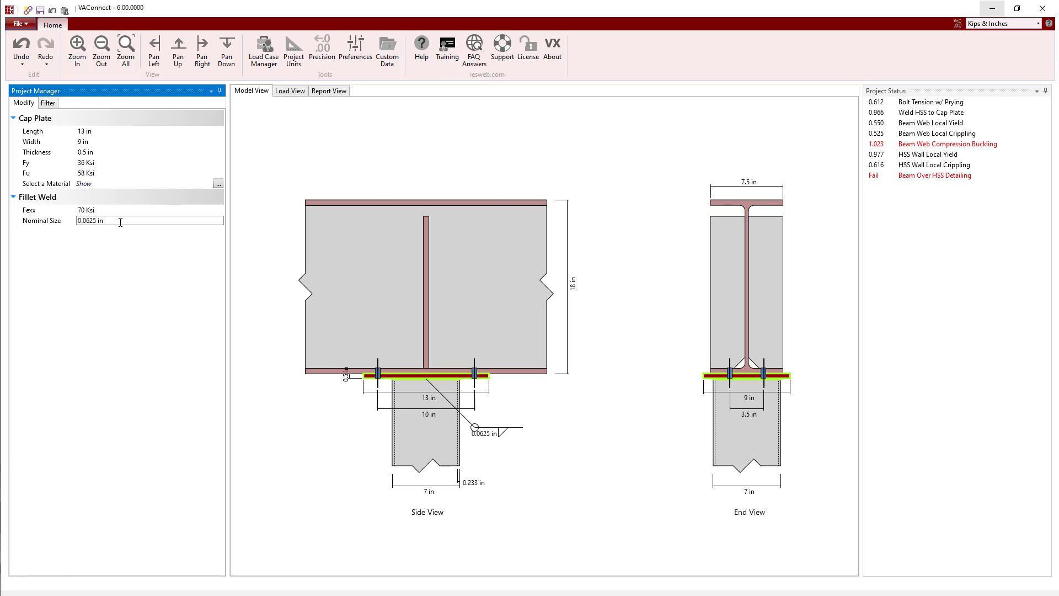
# - Read the Beam Over HSS Detailing messages and undo the last fillet weld size change
pyautogui.click(874, 177)
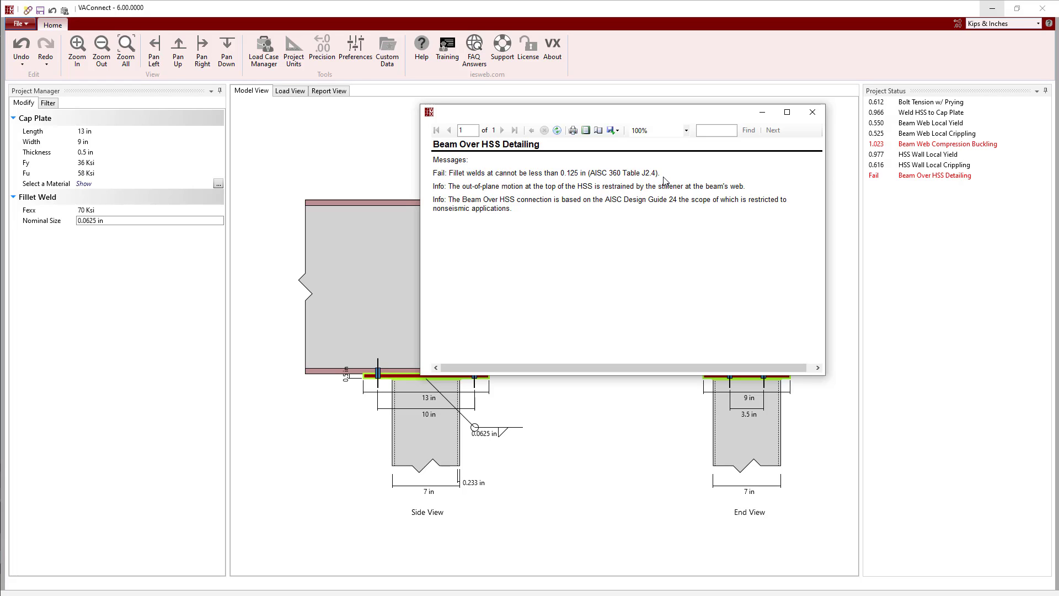
pyautogui.click(815, 112)
pyautogui.click(21, 47)
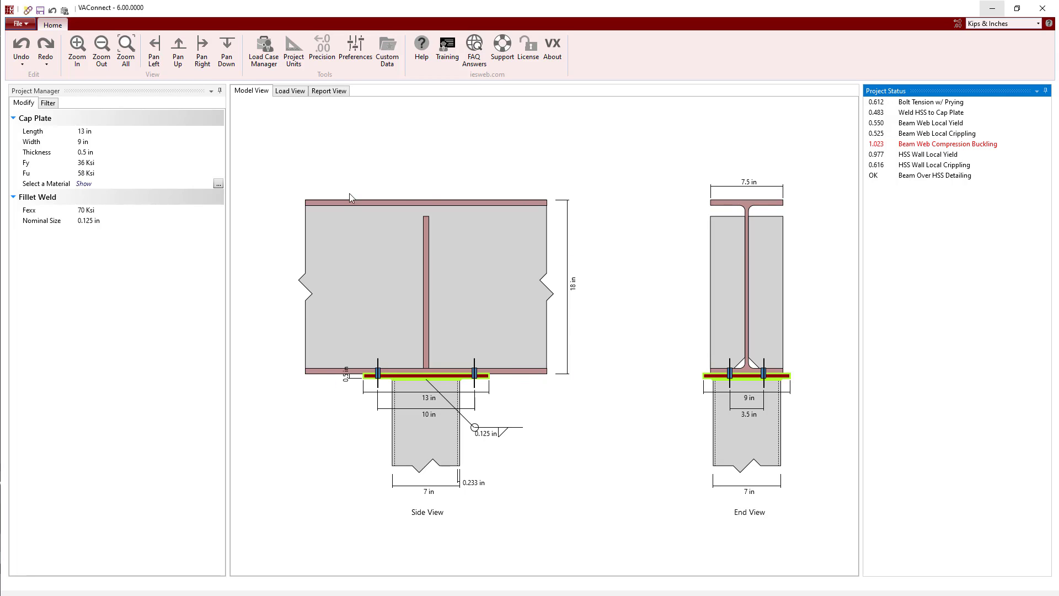
# - Place the column at the supported beam's right end, with a distance of 8 in to the end of the beam
pyautogui.click(471, 280)
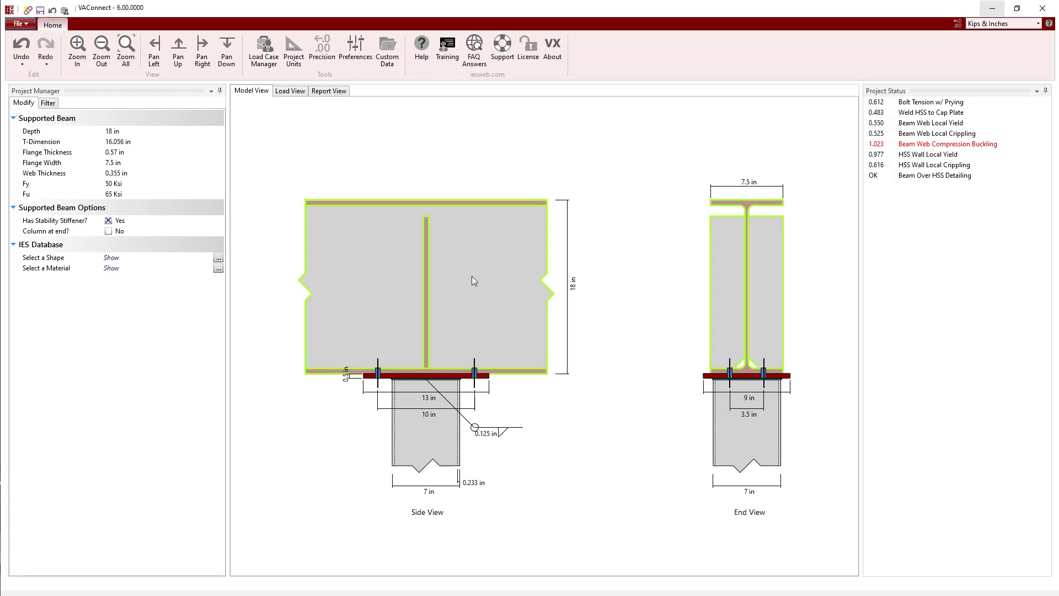
pyautogui.click(118, 231)
pyautogui.click(121, 241)
pyautogui.write('8')
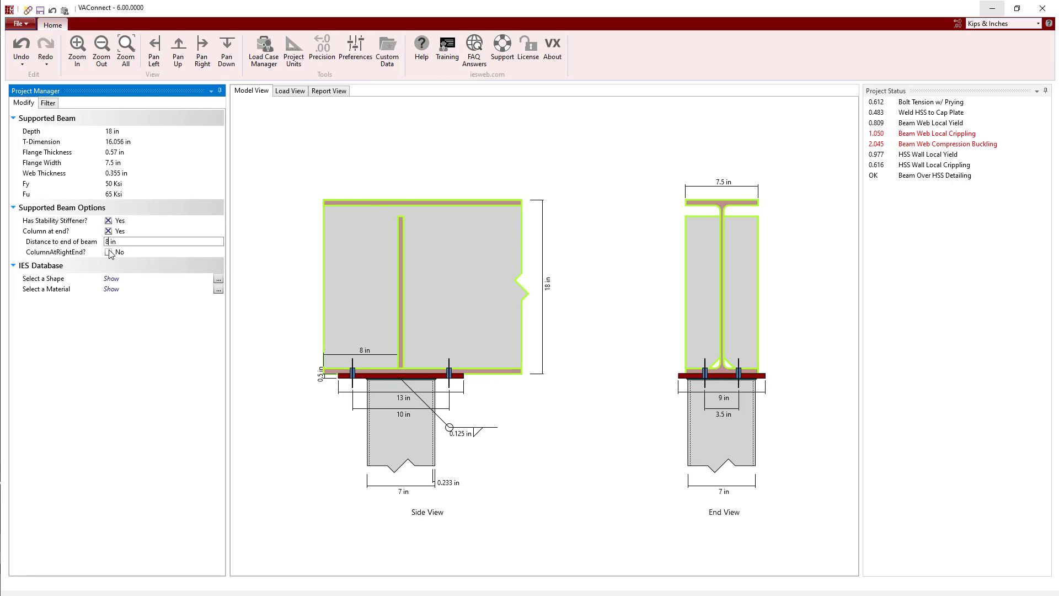
pyautogui.click(108, 252)
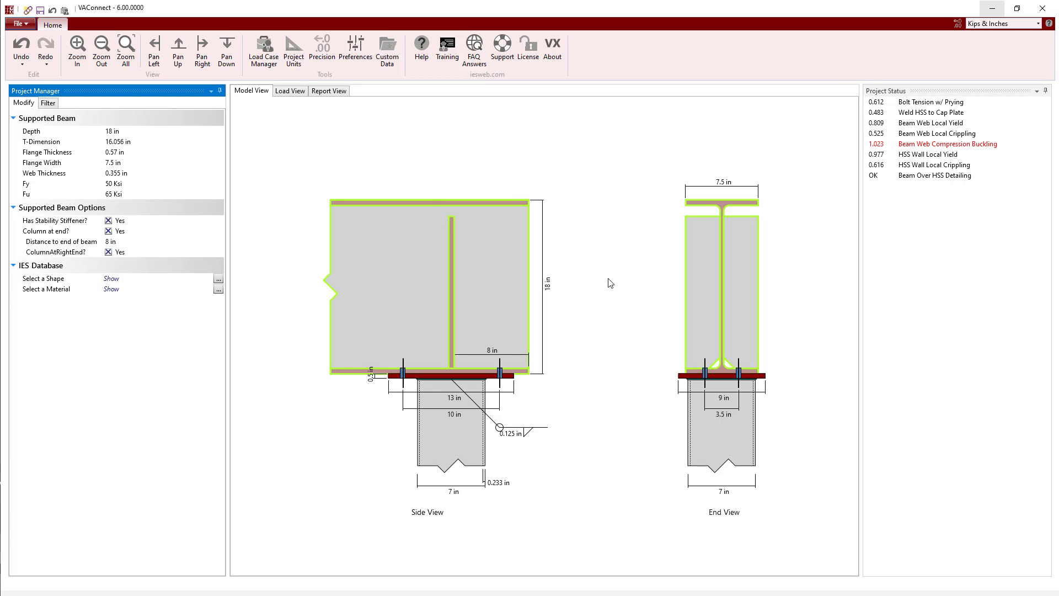
# - Review the Beam Web Local Yield and Beam Web Compression Buckling calculations for the column at the beam end
pyautogui.click(886, 124)
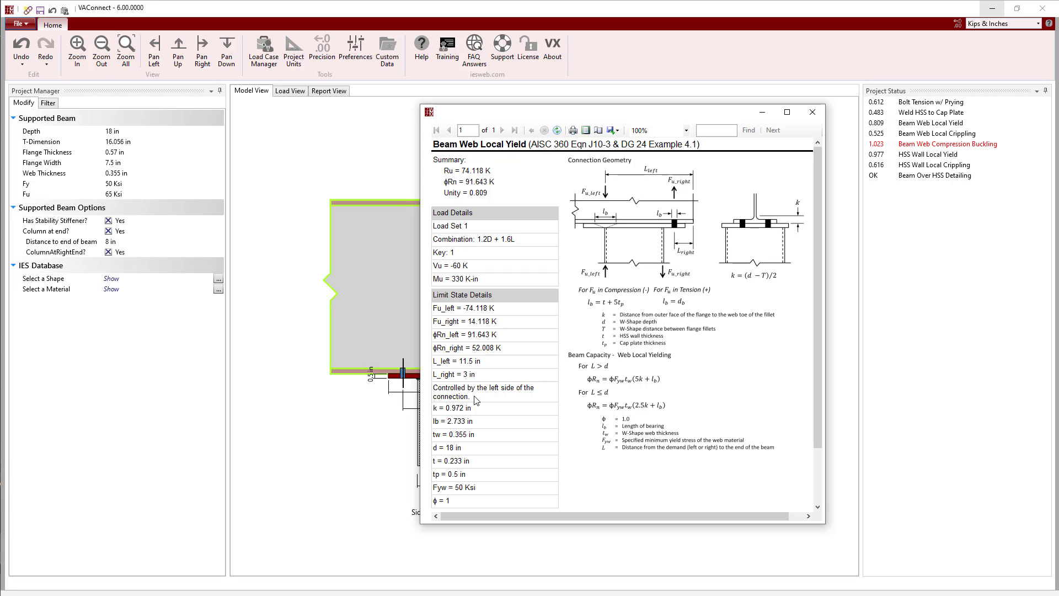
pyautogui.click(812, 112)
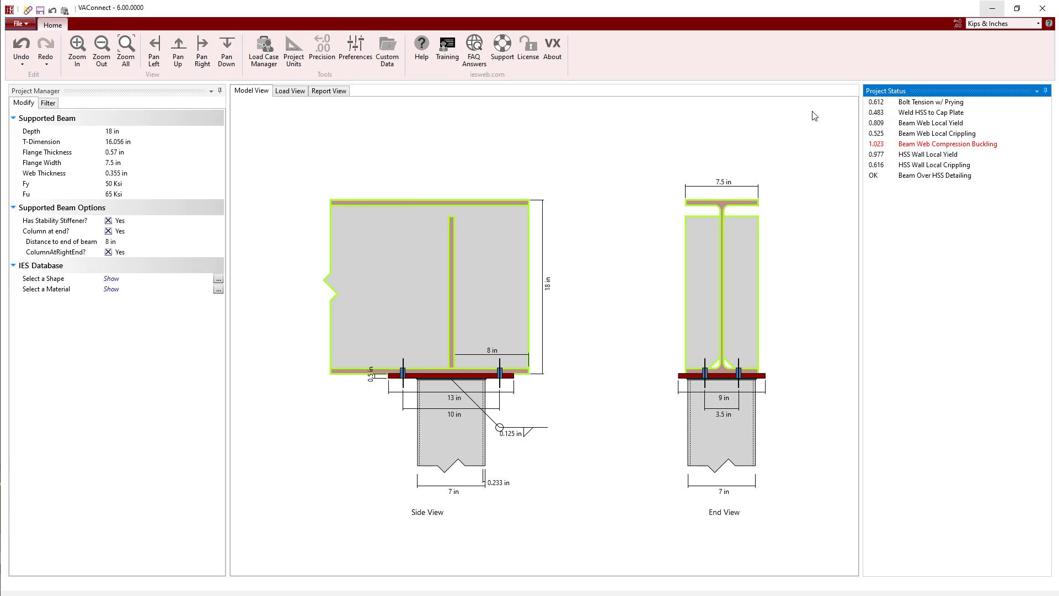
pyautogui.click(886, 144)
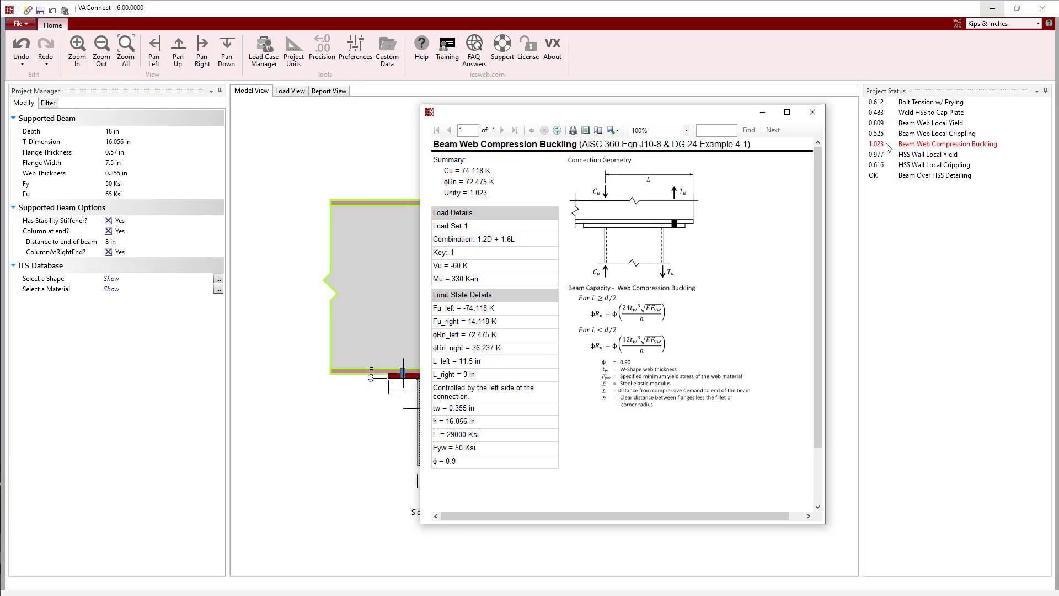
pyautogui.click(812, 112)
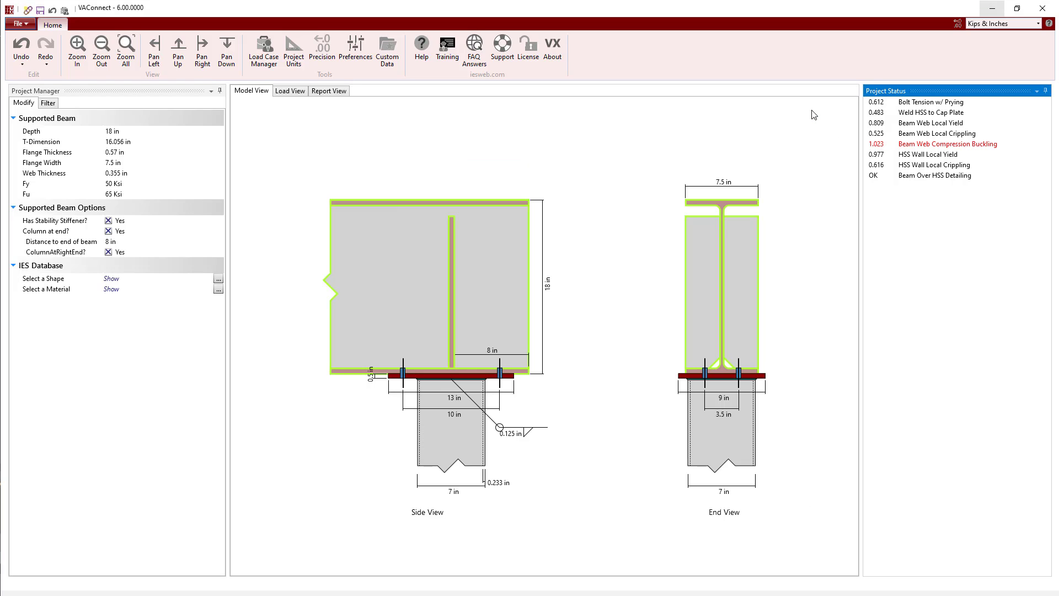
# - Show the report and review its Design Summary down to the limit state table
pyautogui.click(331, 92)
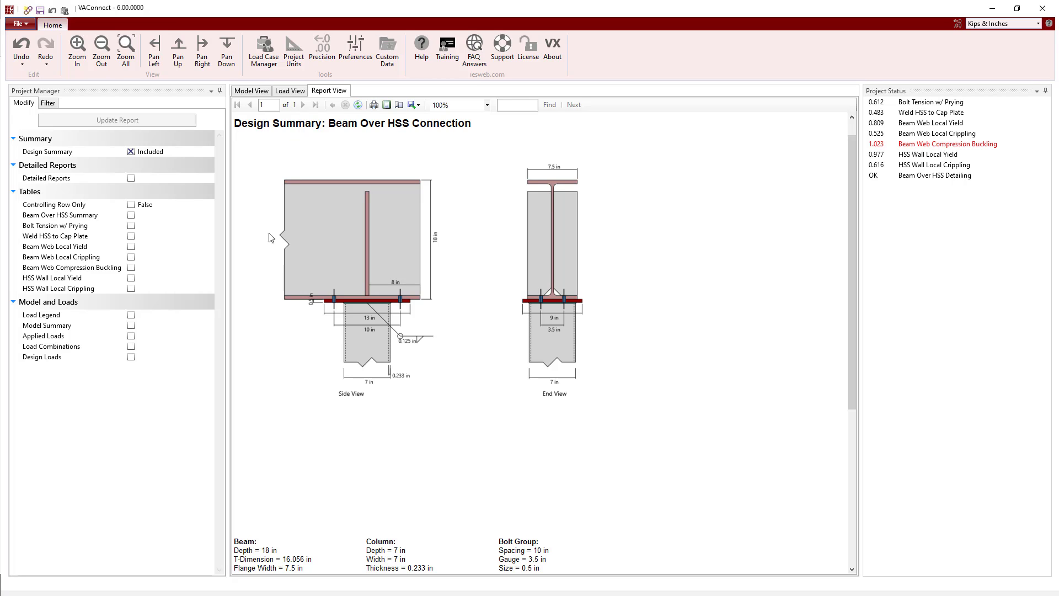
pyautogui.scroll(-5, 627, 322)
pyautogui.scroll(-1, 628, 322)
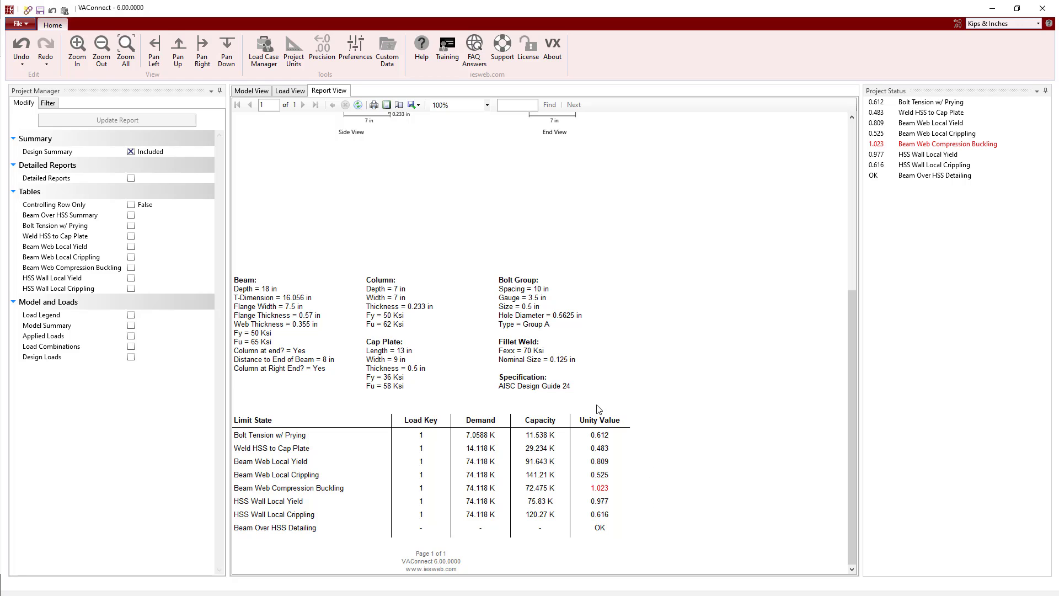
# - Update the report to contain the Detailed Reports instead of the Design Summary, and read through all its pages
pyautogui.click(131, 179)
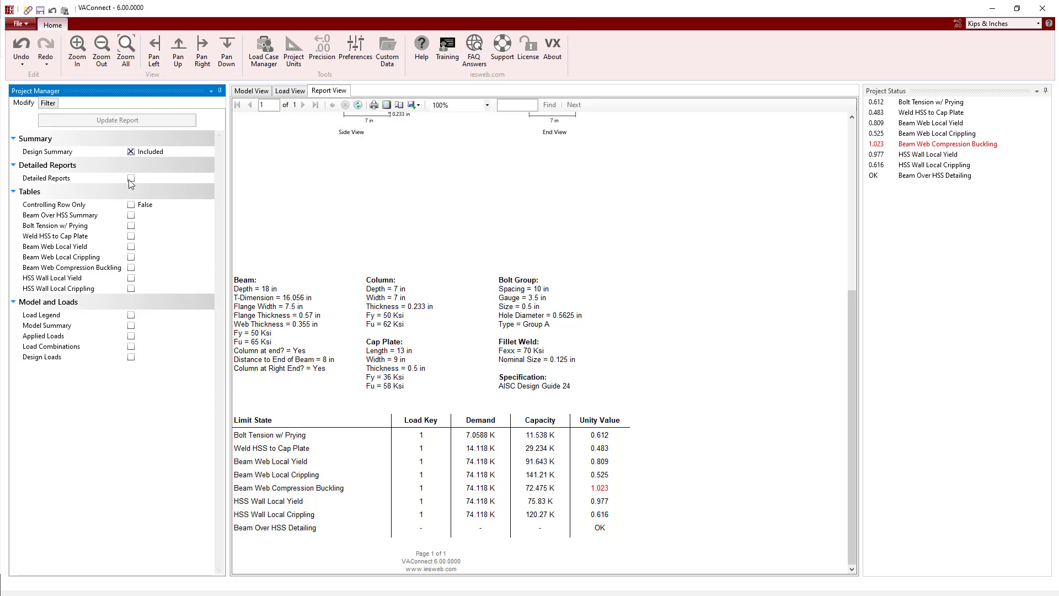
pyautogui.click(131, 152)
pyautogui.click(138, 121)
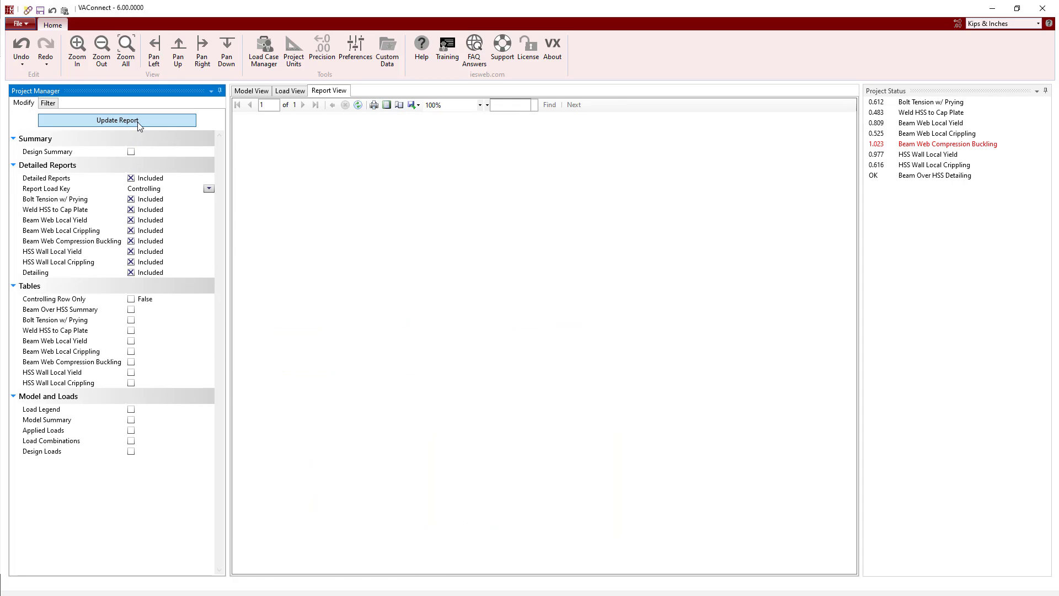
pyautogui.scroll(-4, 685, 194)
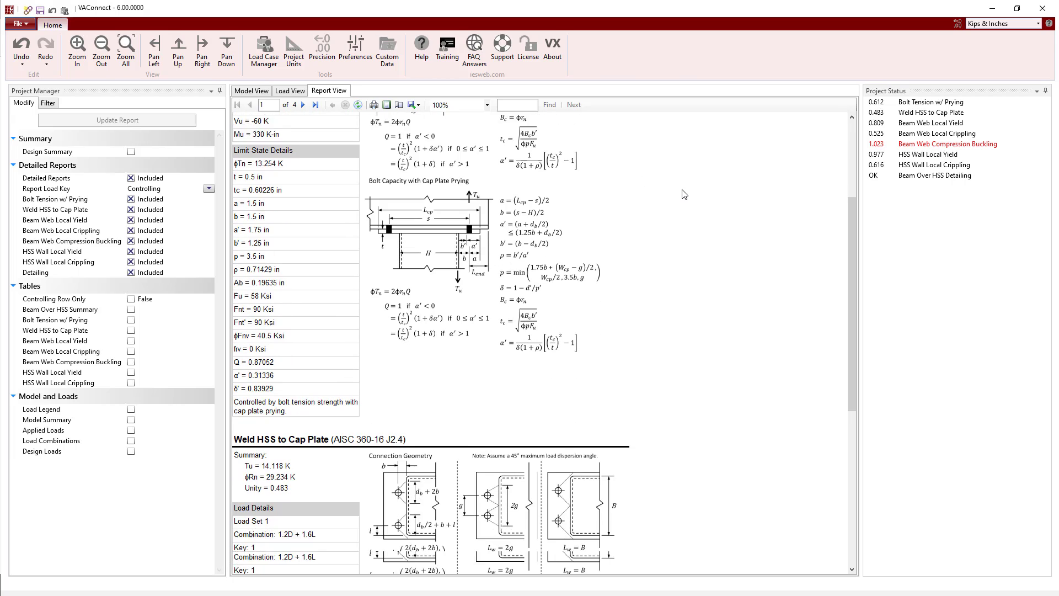
pyautogui.scroll(-15, 685, 194)
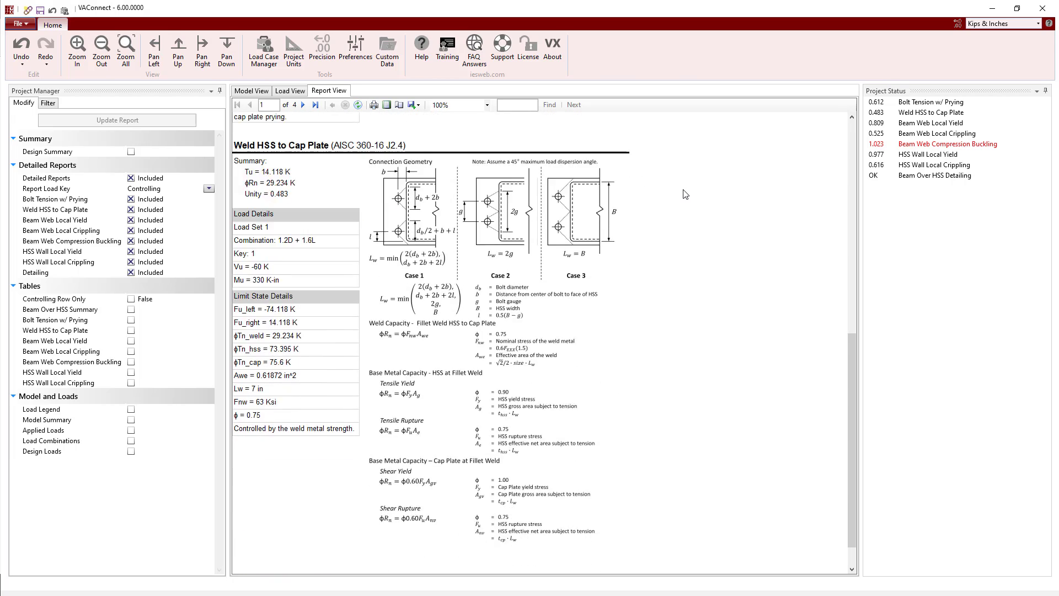
pyautogui.scroll(-20, 684, 194)
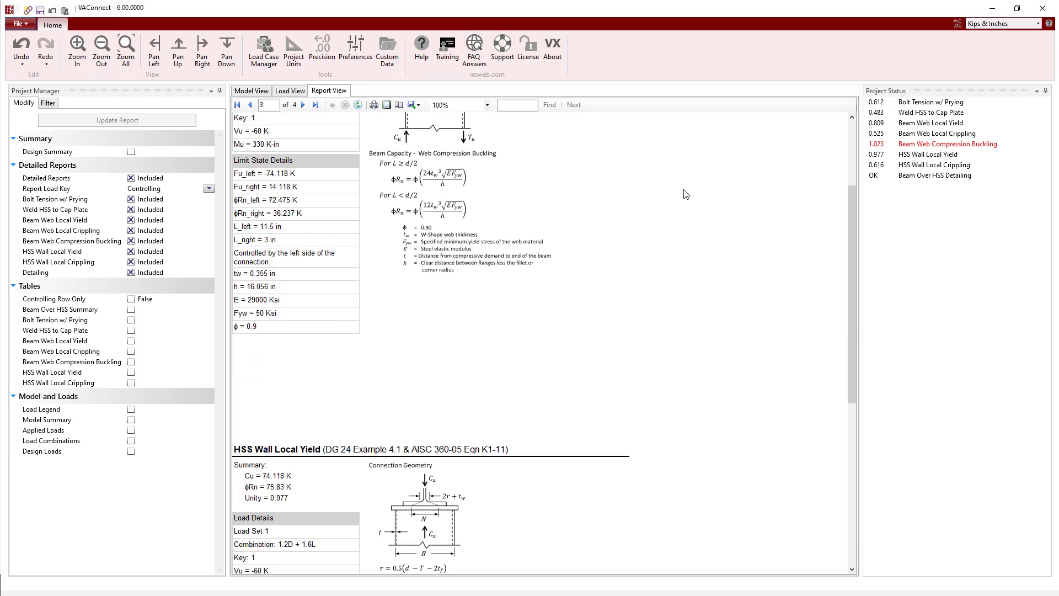
pyautogui.scroll(-15, 685, 194)
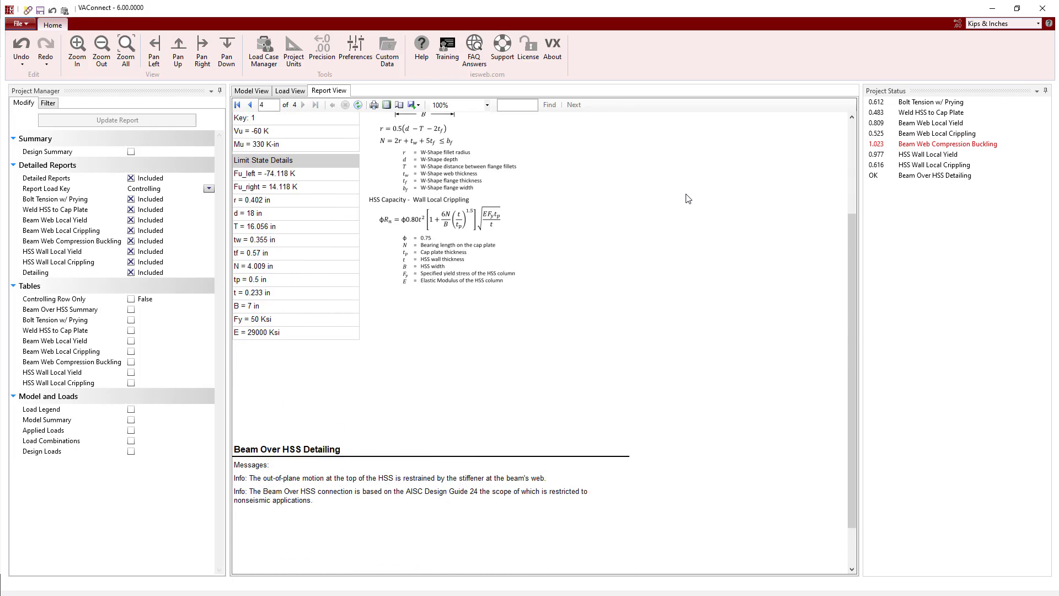
# - Replace the Detailed Reports with the Bolt Tension w/ Prying and Weld HSS to Cap Plate tables and update the report
pyautogui.click(131, 178)
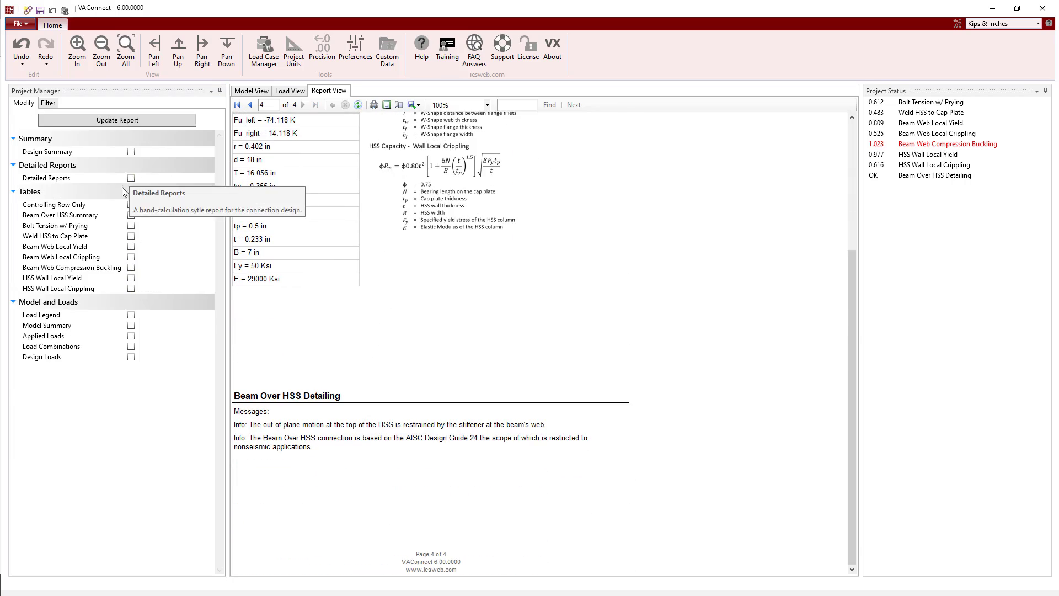
pyautogui.click(131, 226)
pyautogui.click(131, 236)
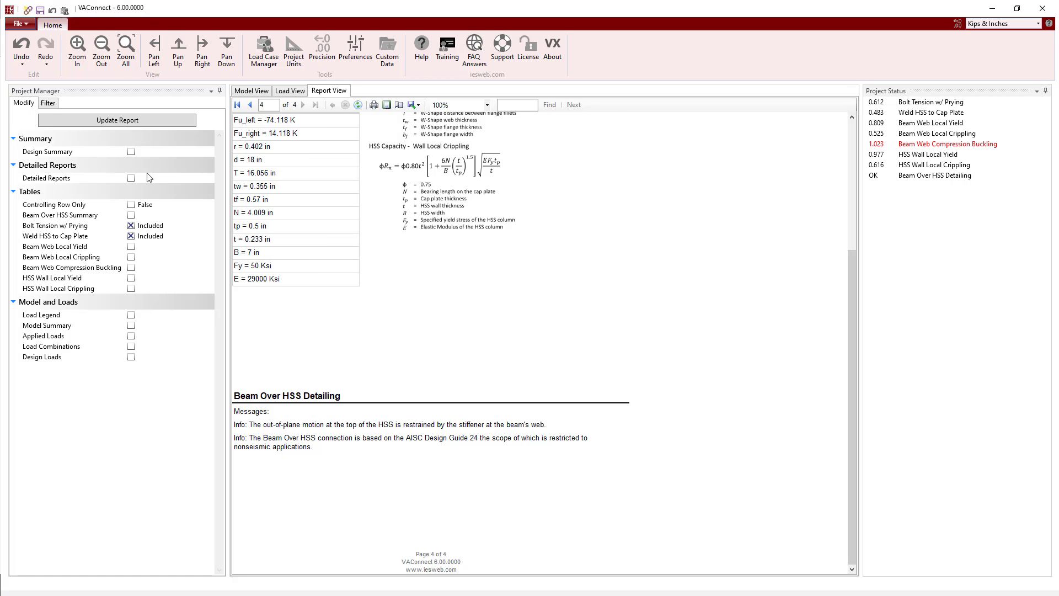
pyautogui.click(141, 121)
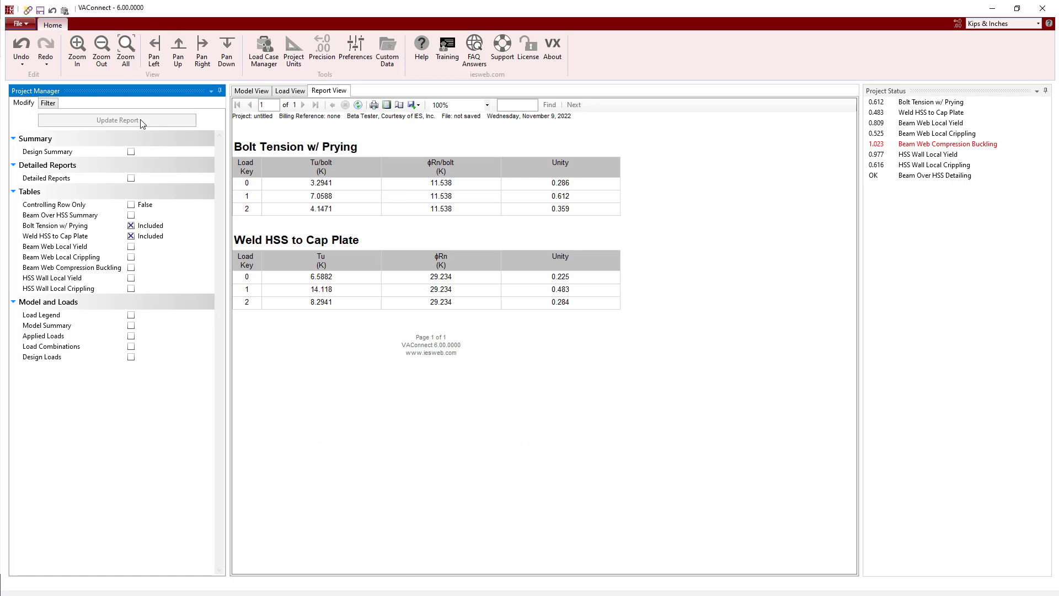